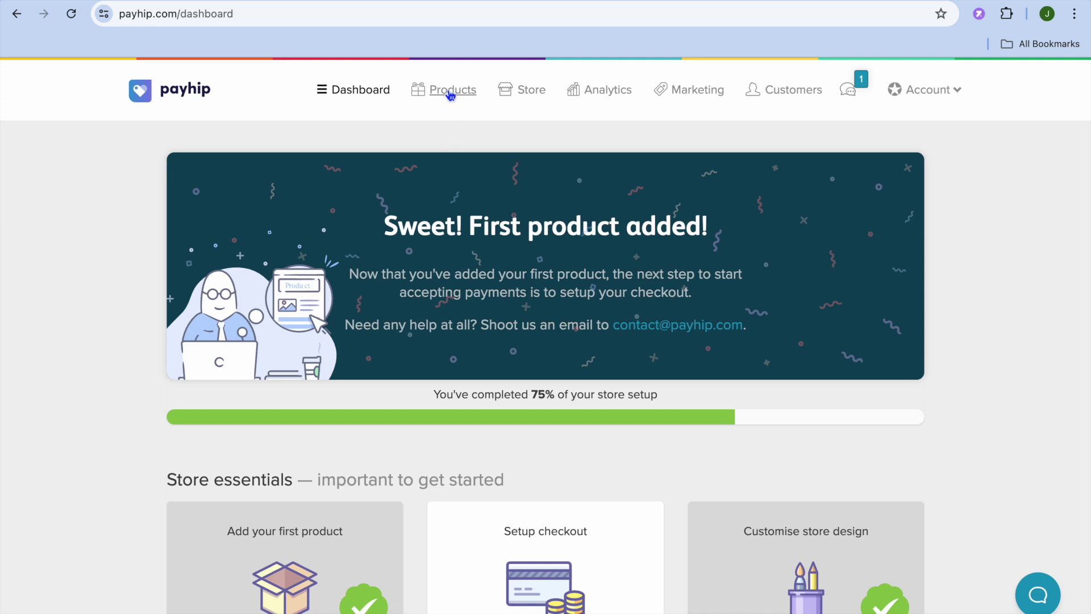
# Go to the Products page listing the store's five products.
pyautogui.click(451, 93)
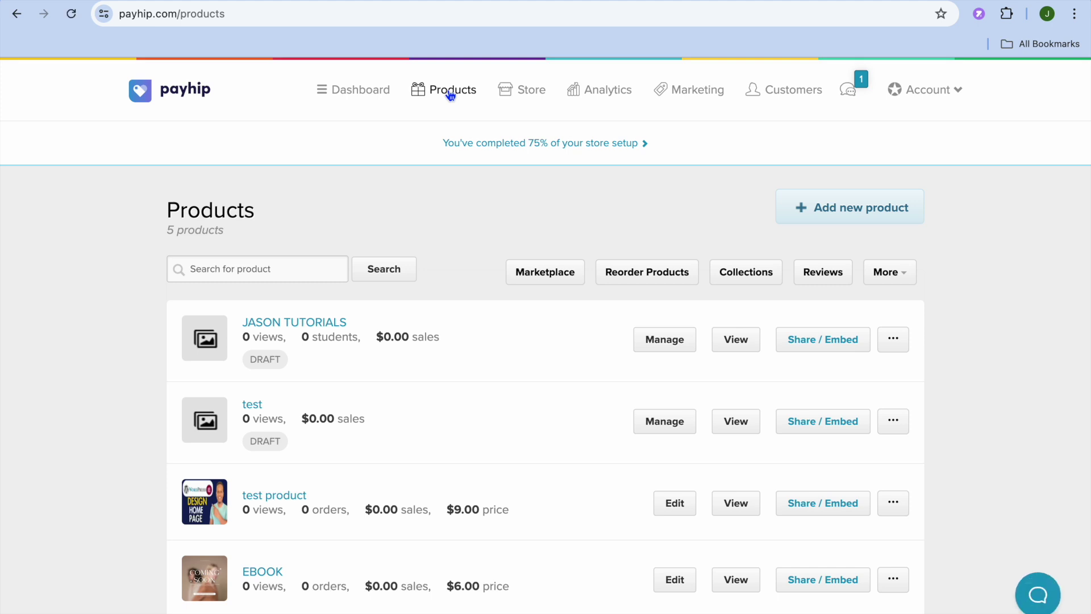
# Start a new product and choose Course as its product type.
pyautogui.click(826, 208)
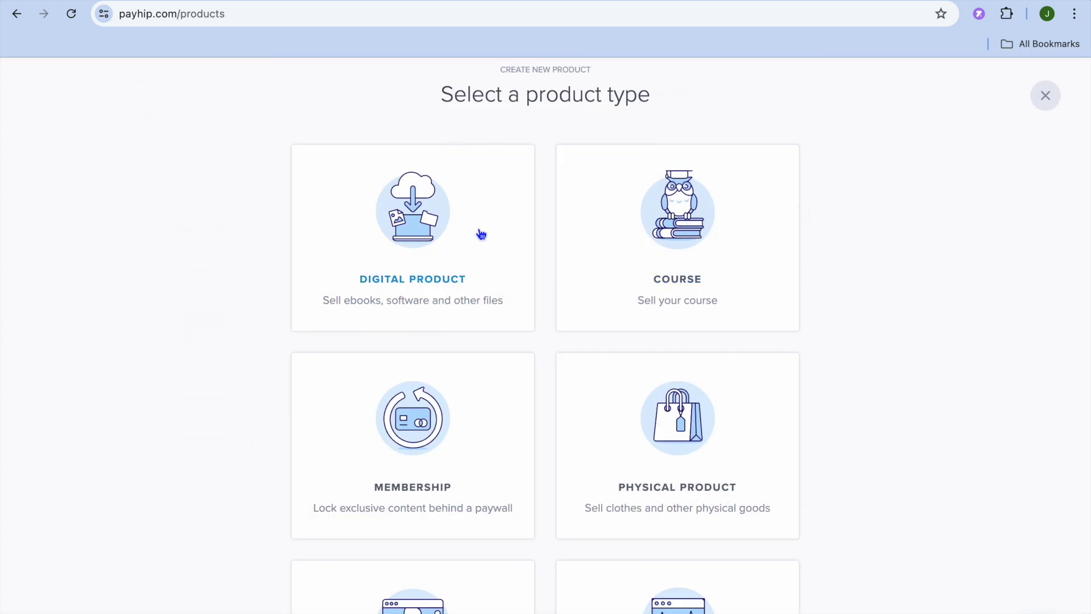
pyautogui.scroll(-3, 481, 235)
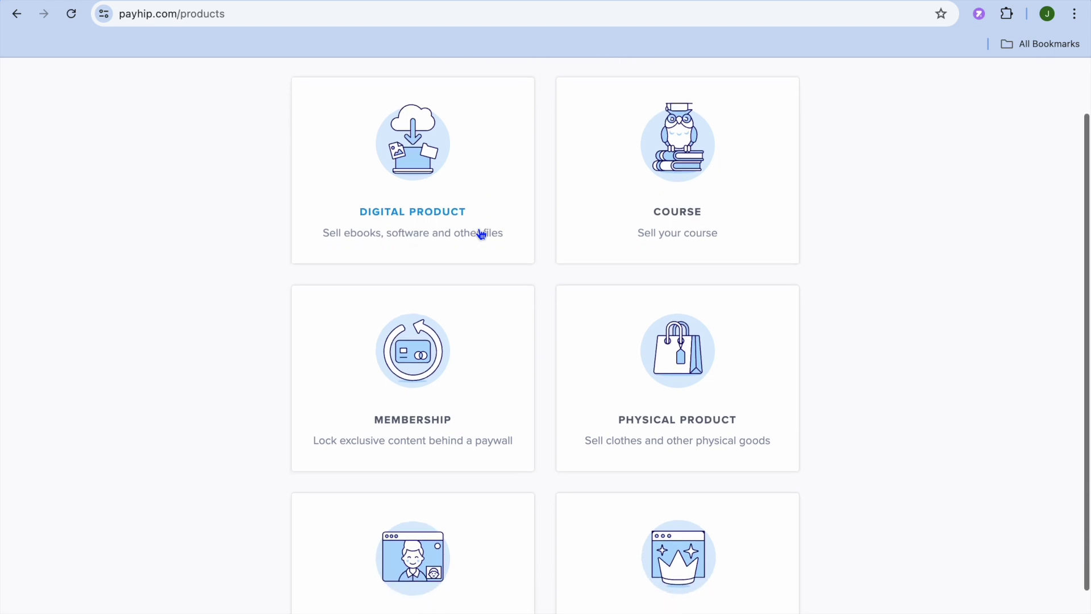
pyautogui.scroll(-1, 482, 235)
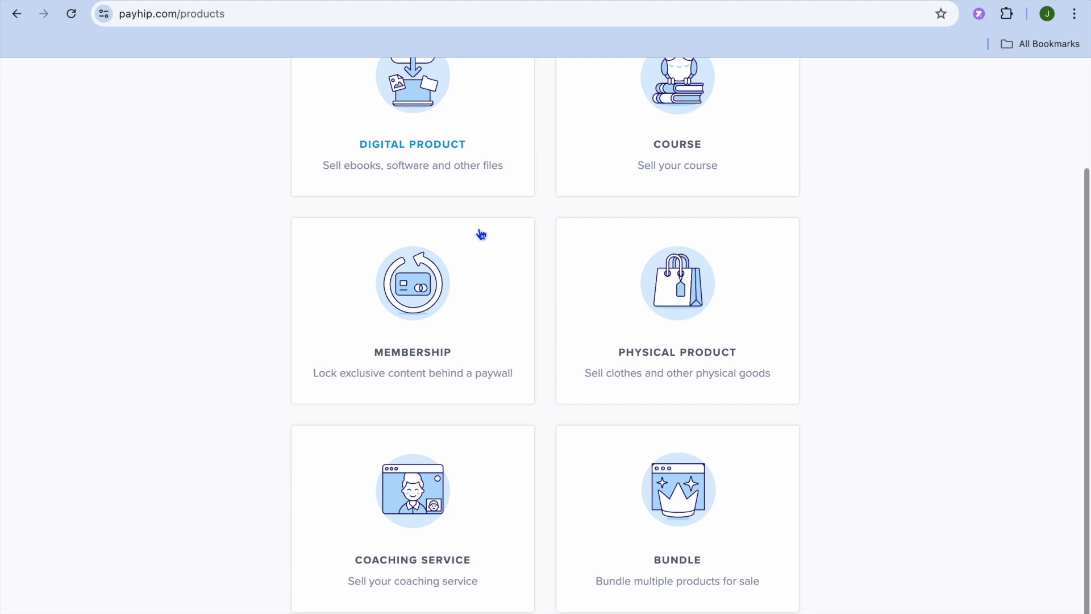
pyautogui.scroll(3, 481, 235)
pyautogui.click(680, 281)
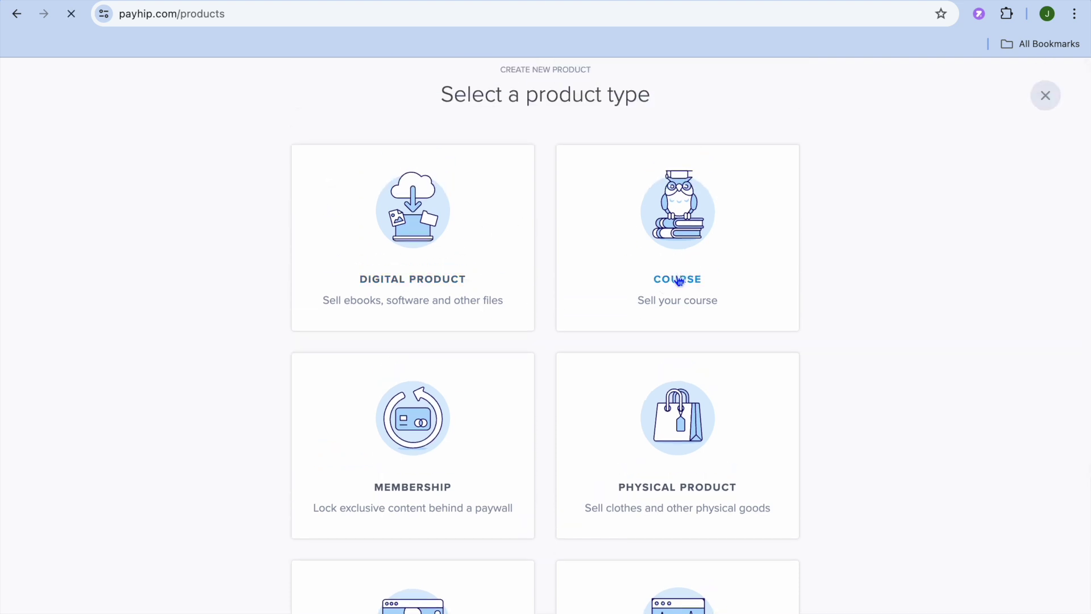
# Create a new course titled 'test' using the autofill suggestion.
pyautogui.click(488, 348)
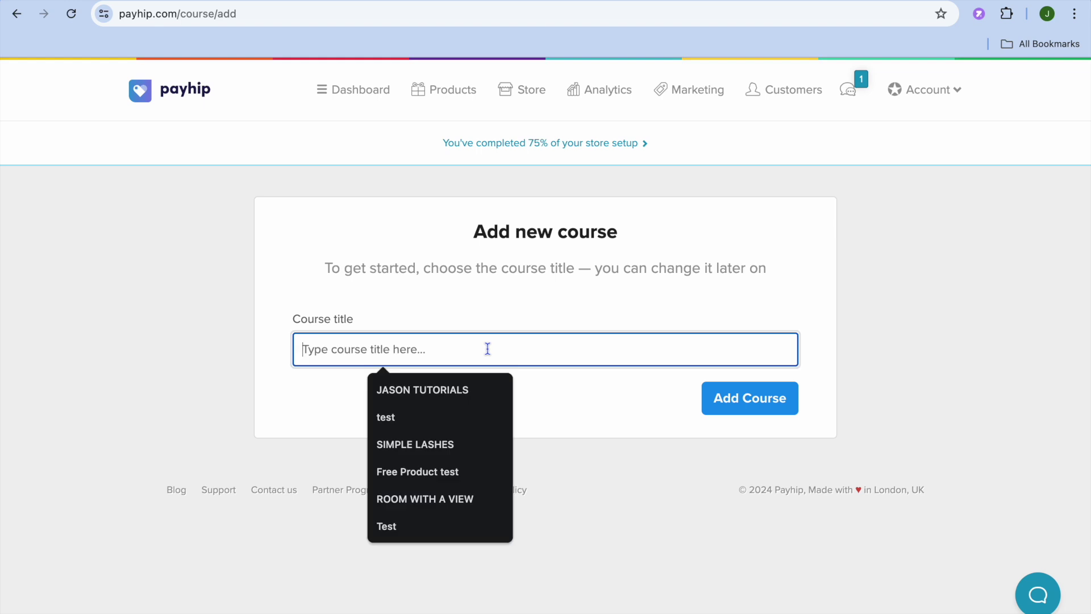
pyautogui.click(404, 422)
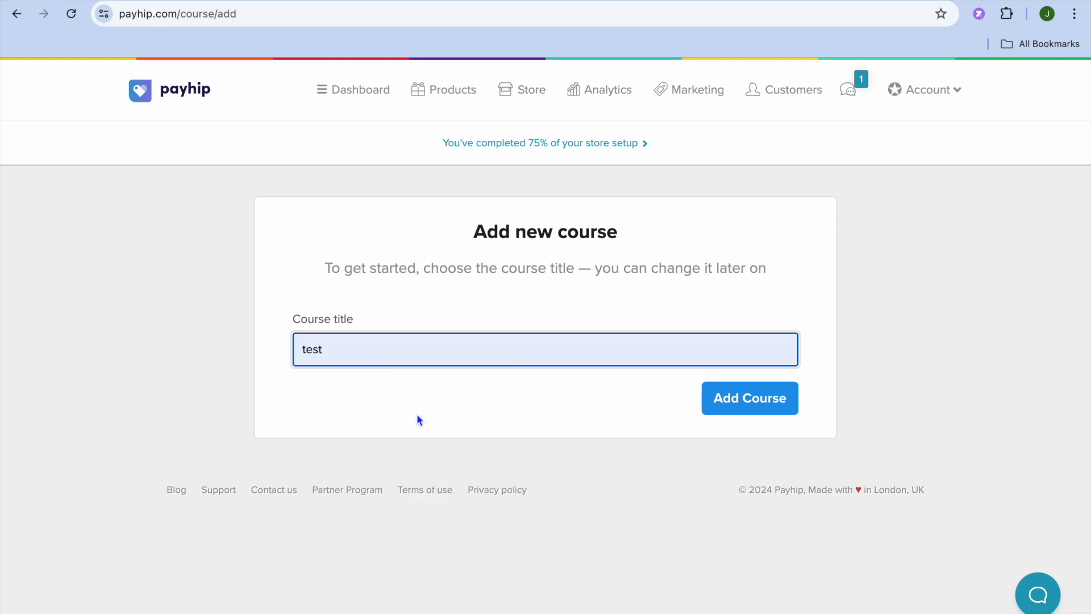
pyautogui.click(780, 400)
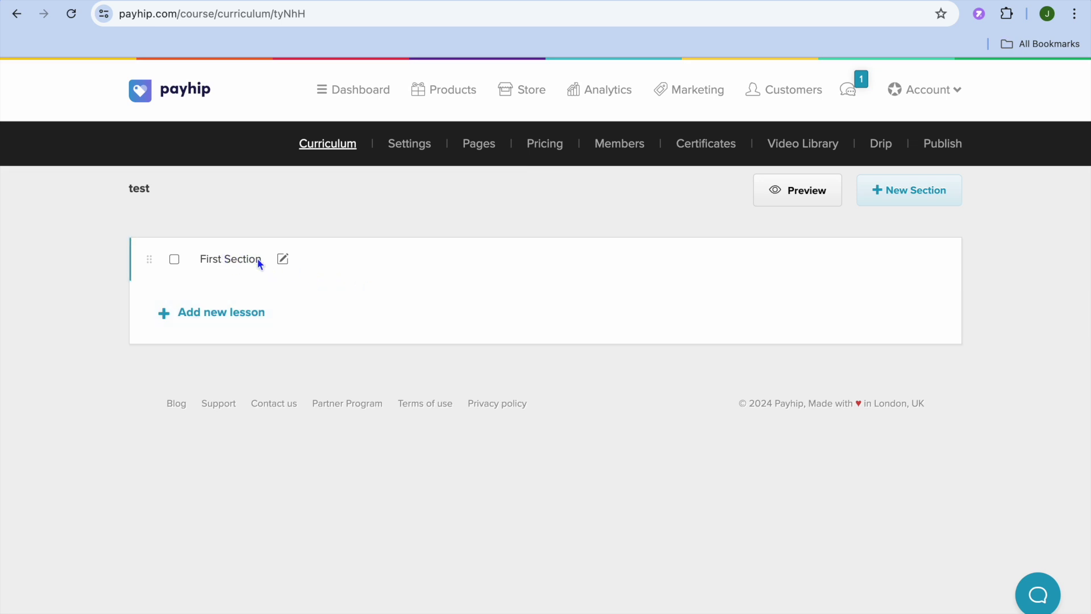
# Add a lesson to First Section, keep the title 'New Lesson', and open it for editing.
pyautogui.click(224, 320)
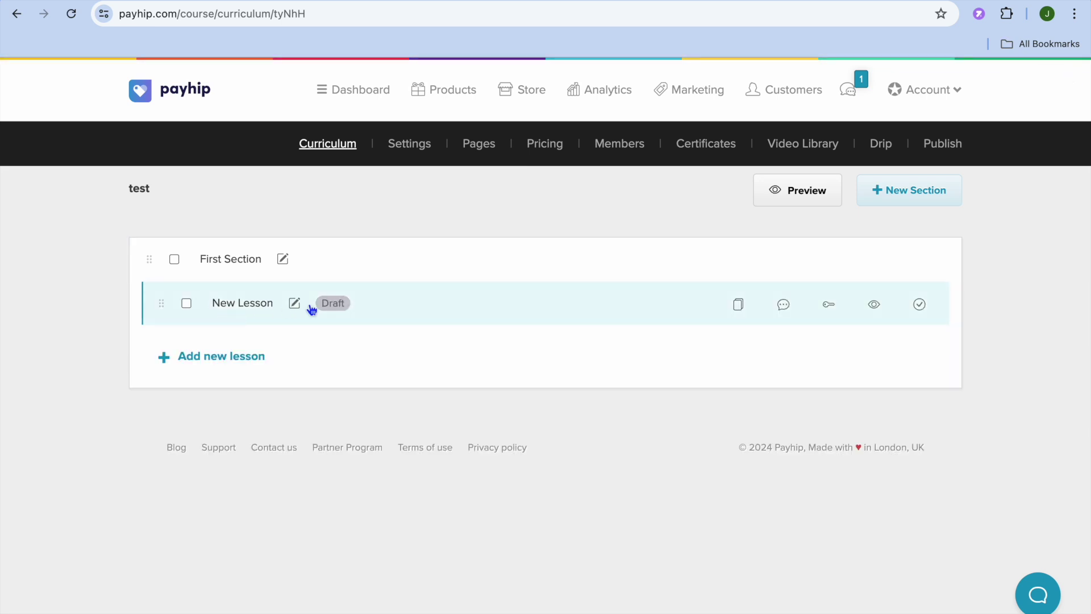
pyautogui.click(293, 305)
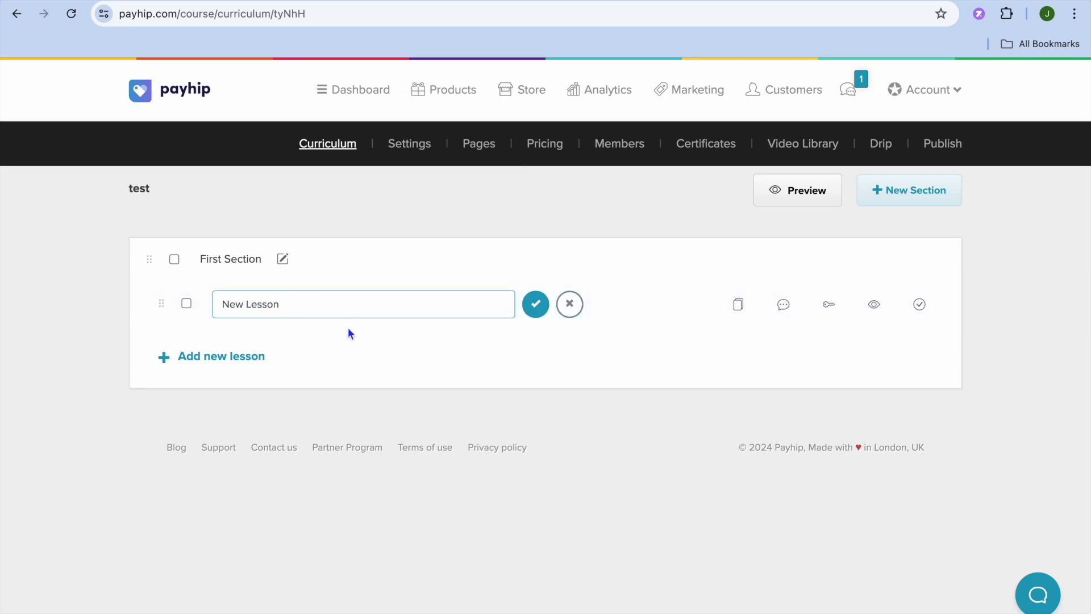
pyautogui.click(344, 343)
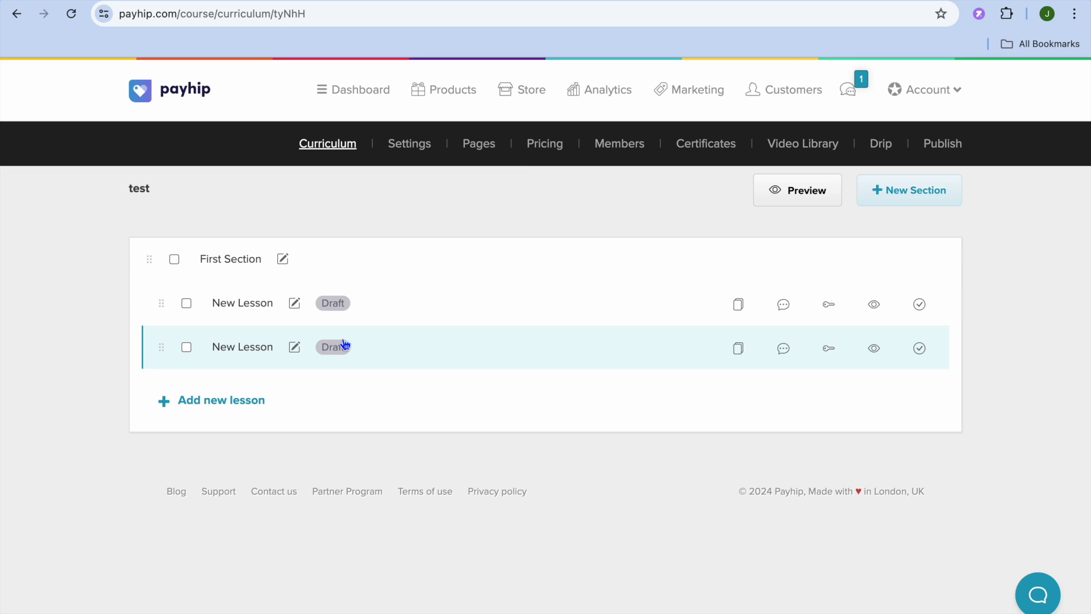
pyautogui.click(246, 305)
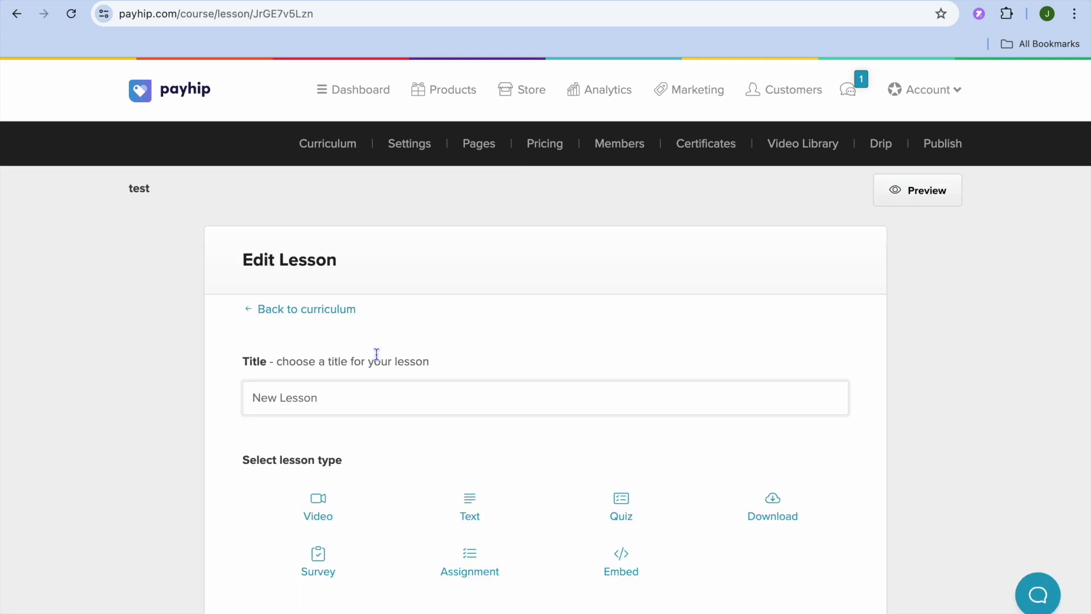
# Make New Lesson a Video lesson and check the empty library video list.
pyautogui.scroll(-3, 376, 354)
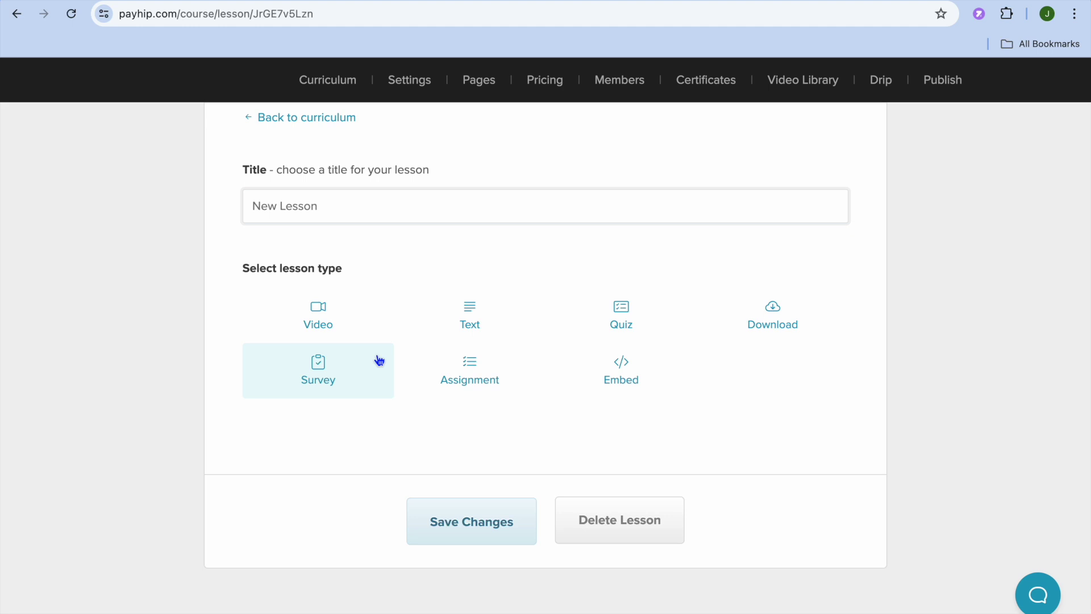
pyautogui.click(322, 319)
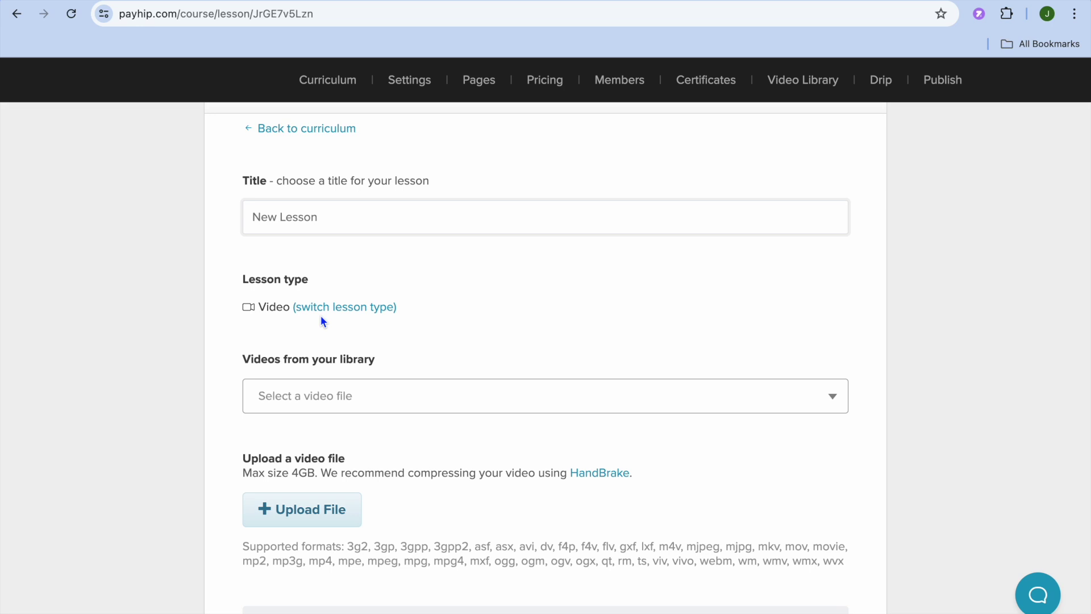
pyautogui.scroll(-5, 321, 316)
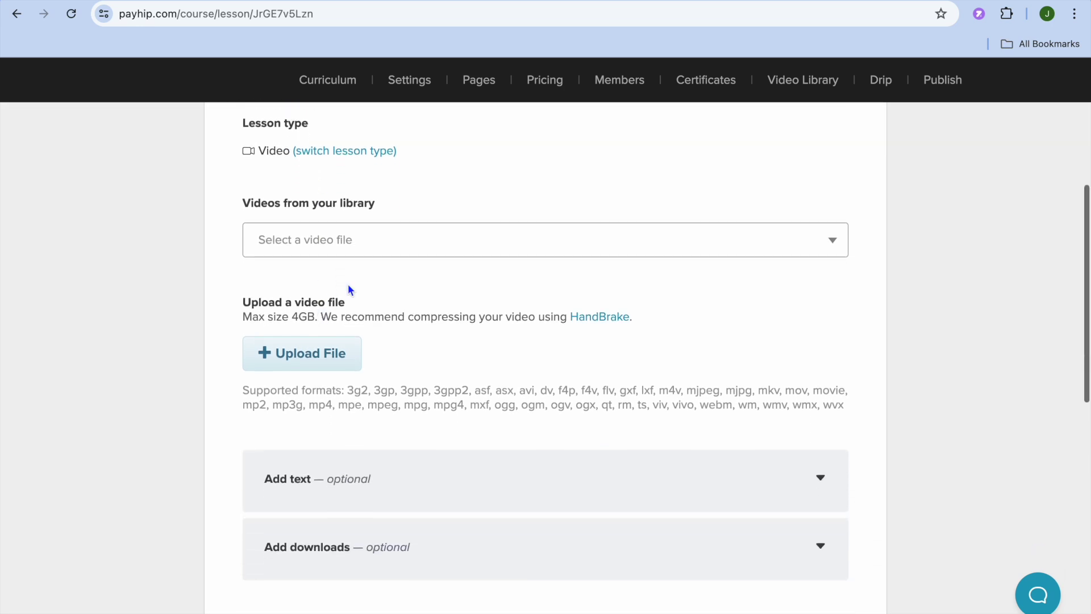
pyautogui.click(485, 241)
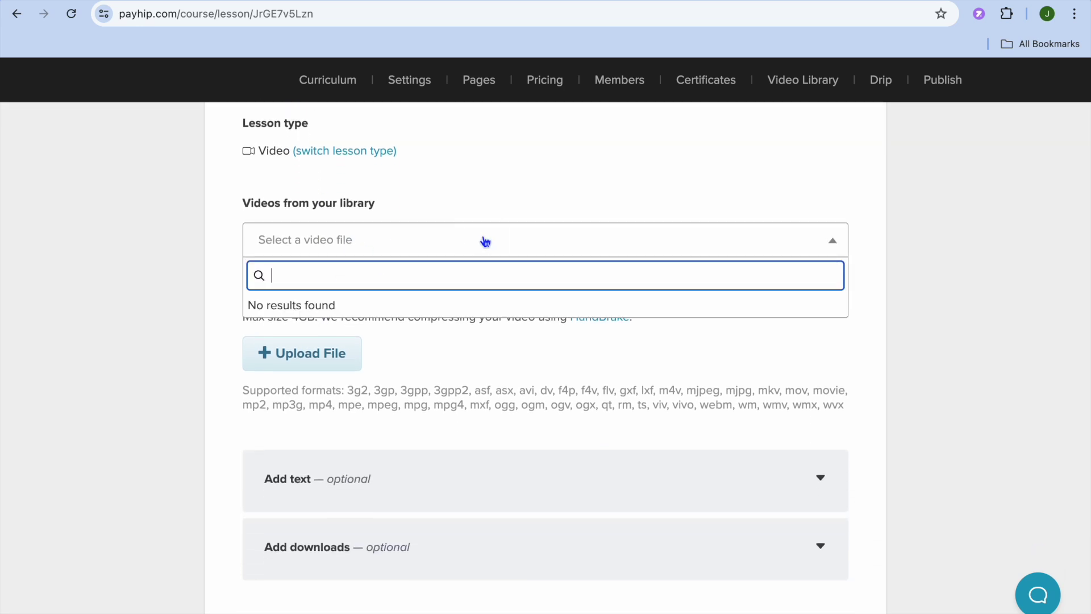
pyautogui.click(484, 241)
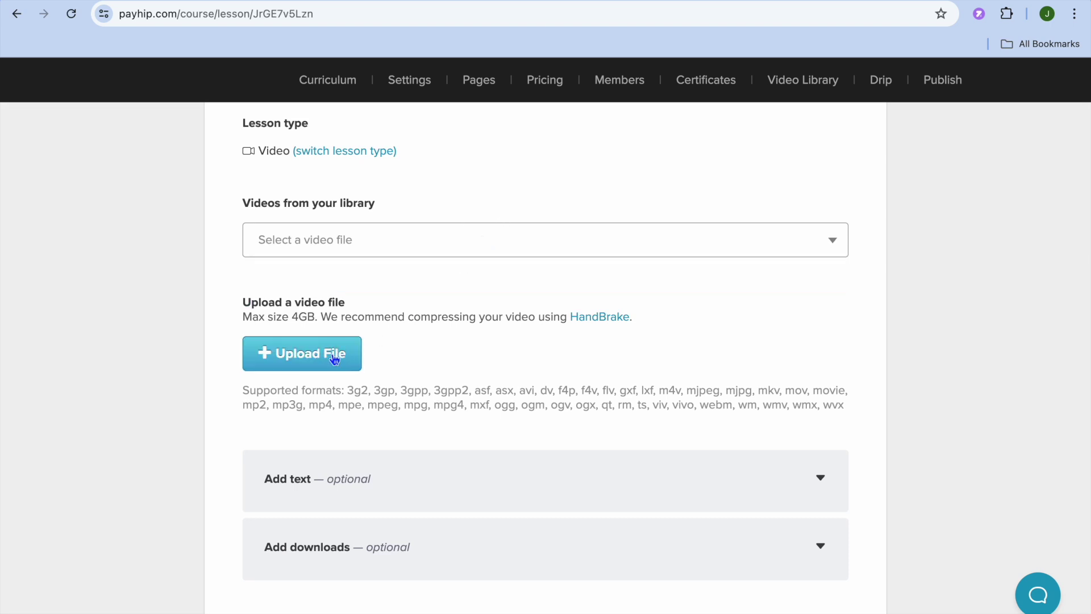
pyautogui.scroll(-1, 334, 359)
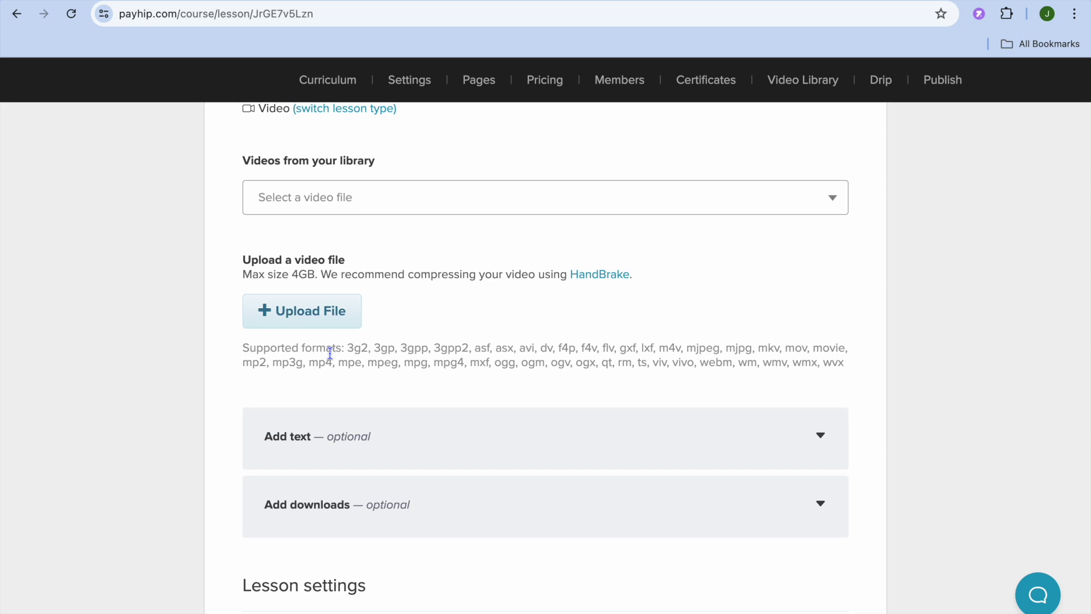
pyautogui.scroll(-5, 330, 354)
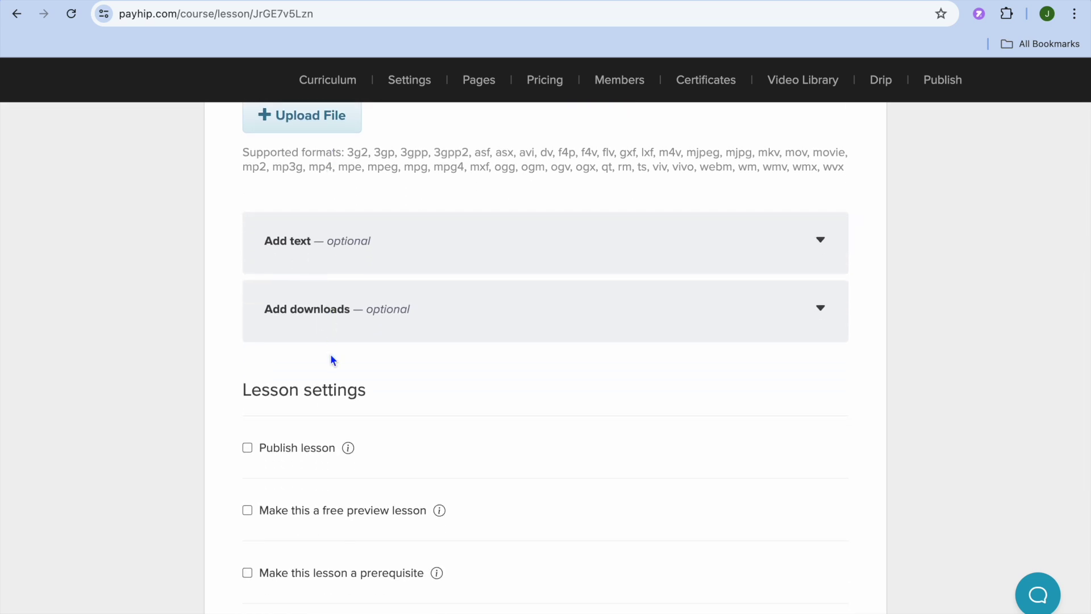
pyautogui.scroll(-1, 330, 356)
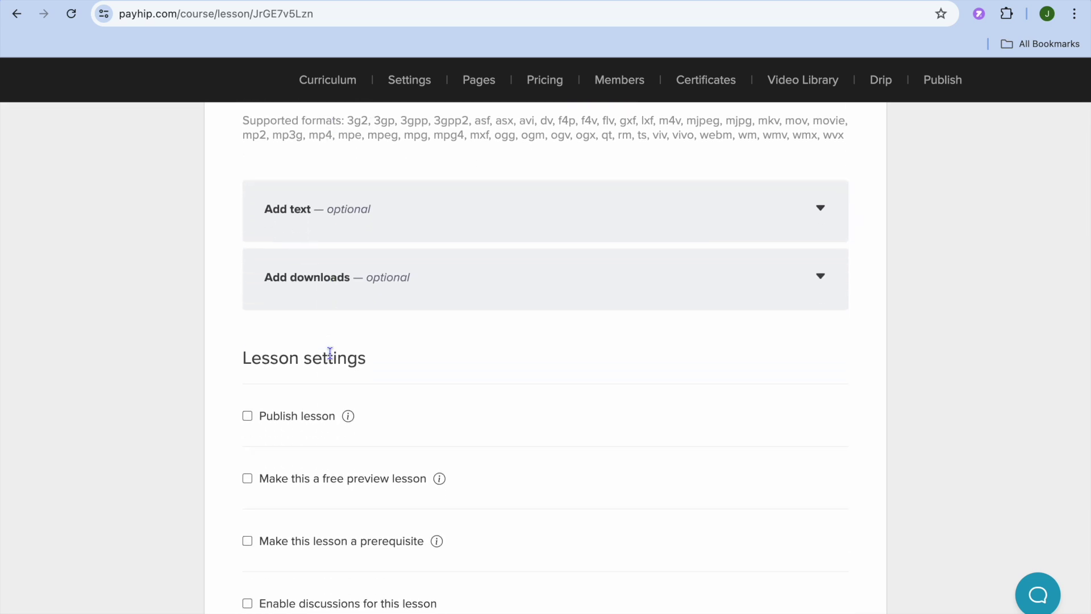
pyautogui.scroll(-5, 330, 354)
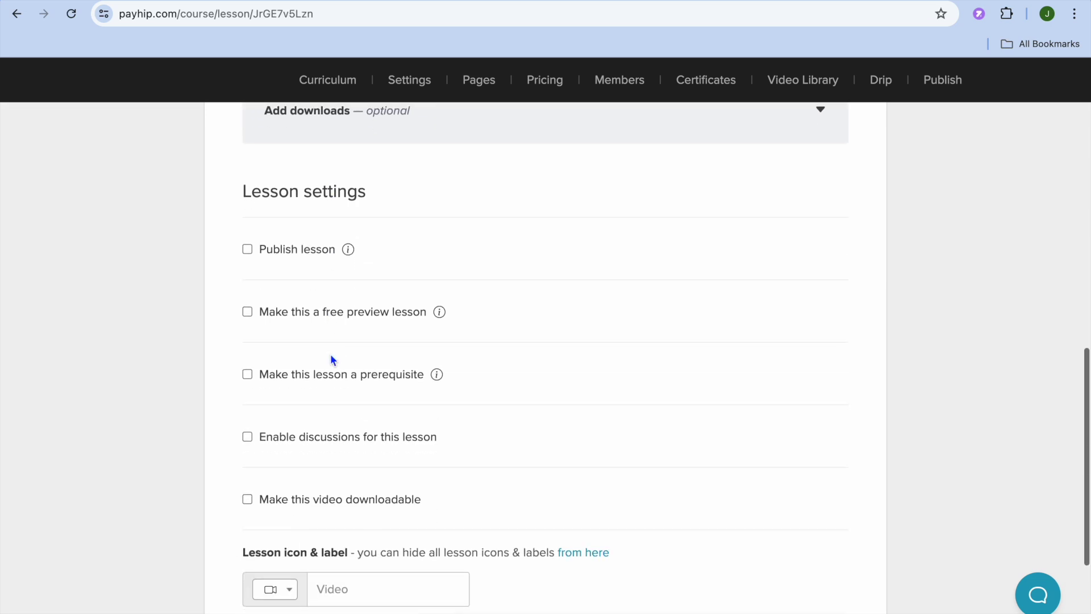
pyautogui.scroll(-1, 330, 354)
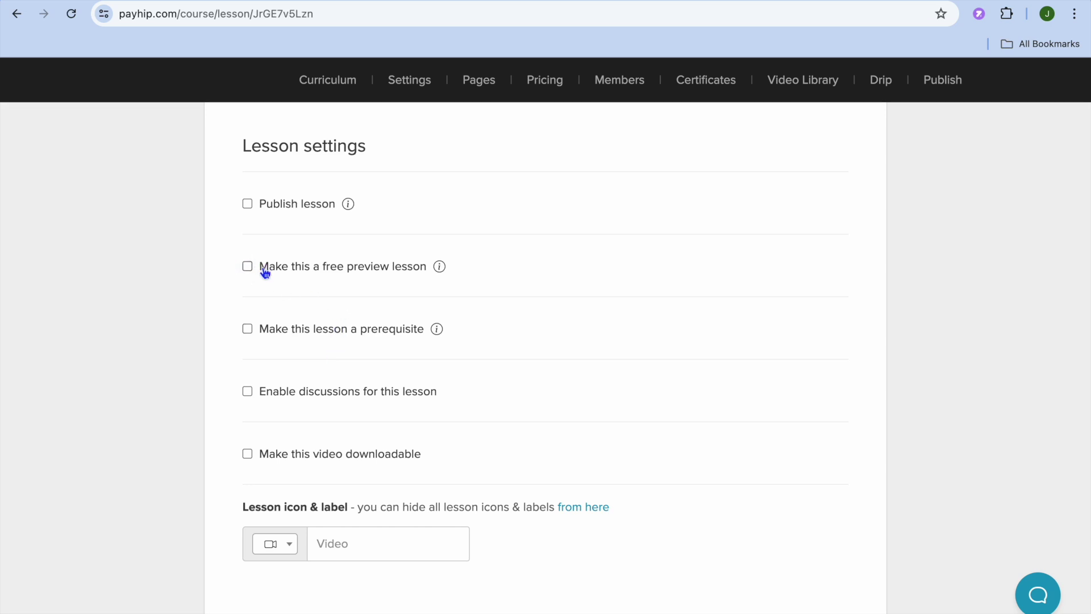
pyautogui.scroll(-2, 287, 370)
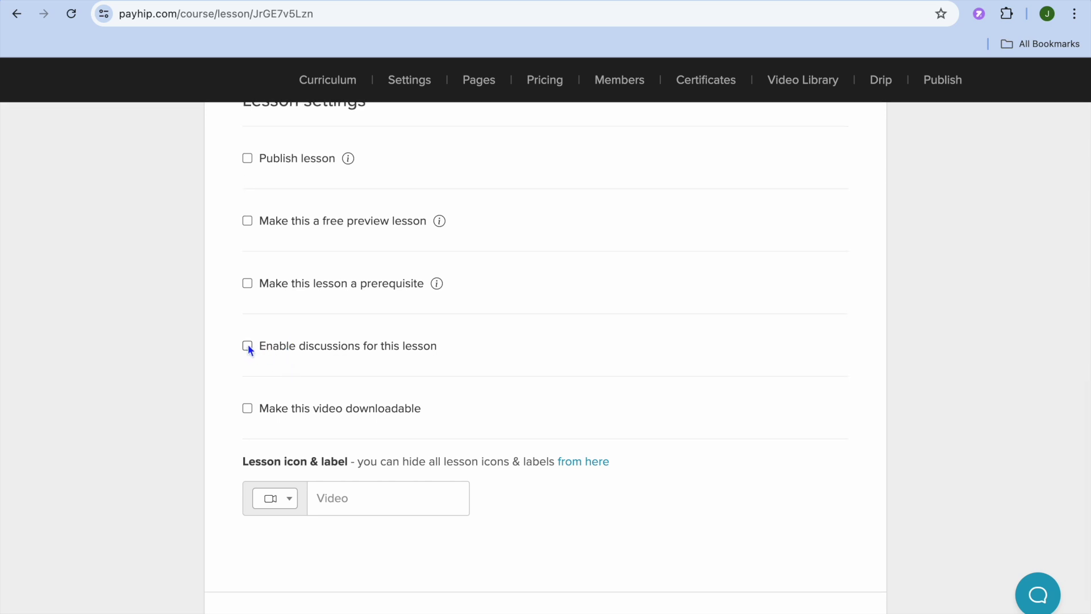
pyautogui.scroll(-1, 249, 348)
pyautogui.scroll(-1, 248, 348)
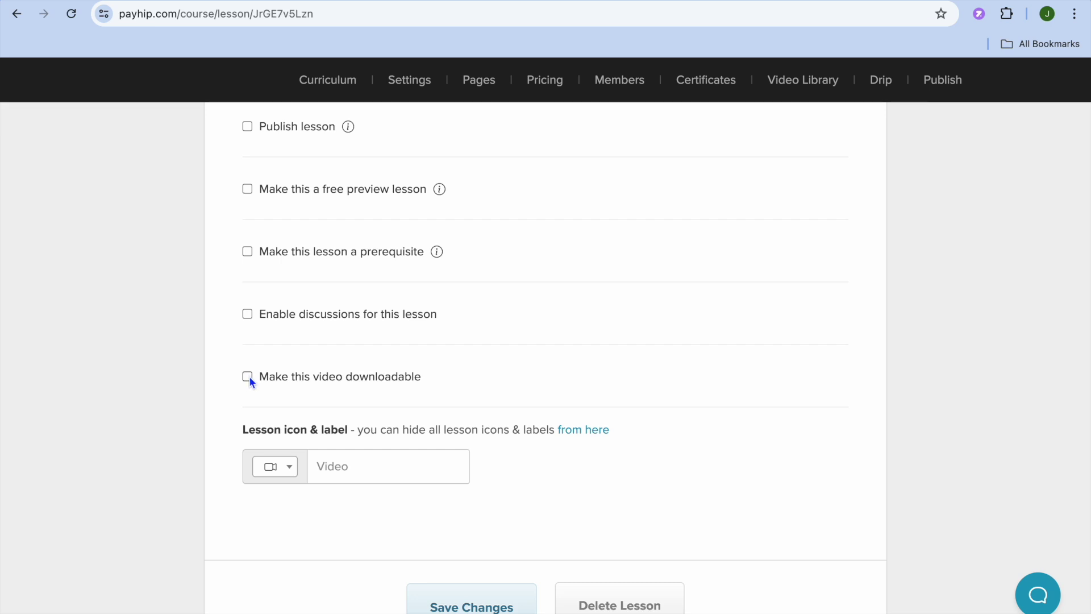
pyautogui.scroll(-2, 249, 380)
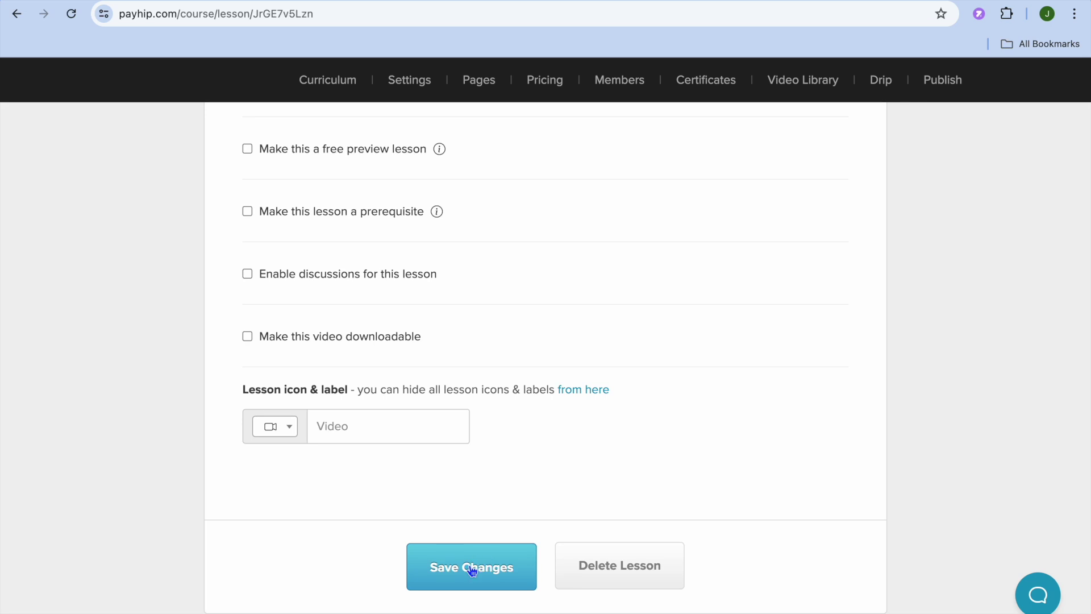
# Delete the lesson, add a fresh one under First Section, and make it a Text lesson.
pyautogui.click(622, 577)
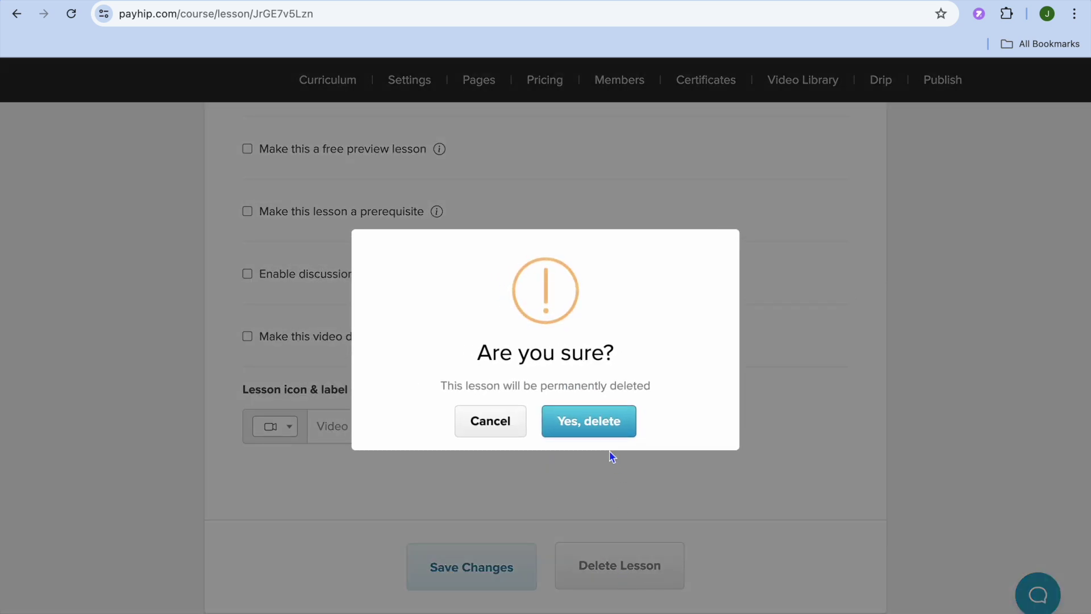
pyautogui.click(596, 421)
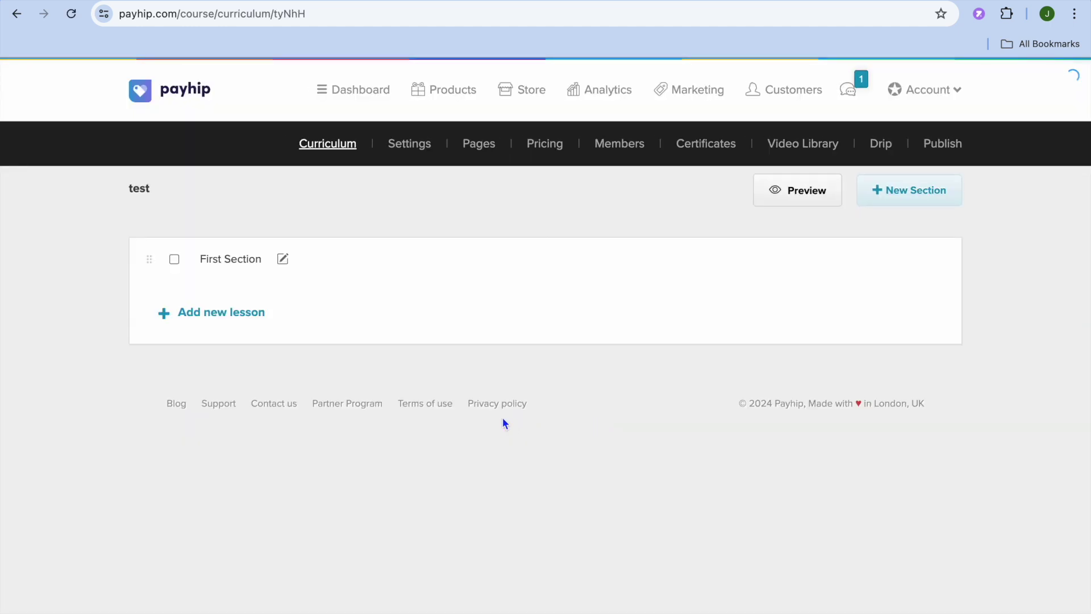
pyautogui.click(238, 312)
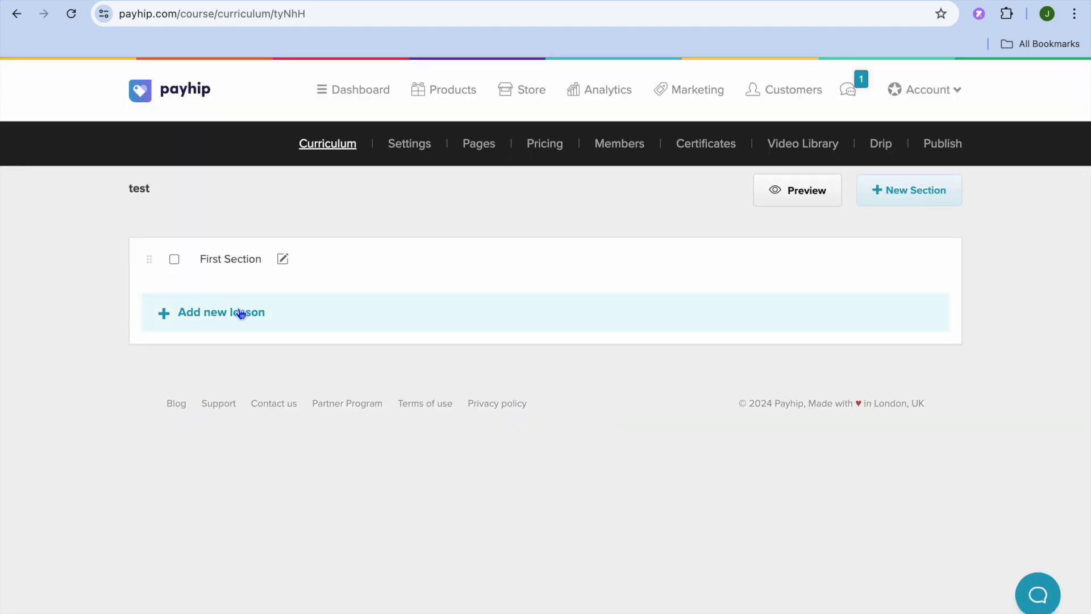
pyautogui.click(241, 310)
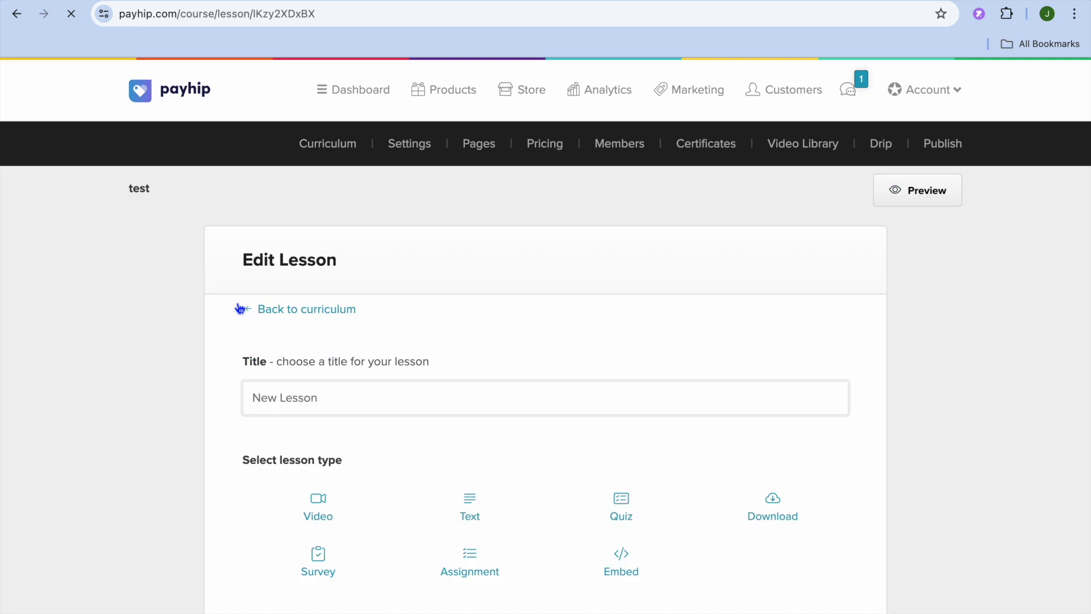
pyautogui.scroll(-4, 490, 488)
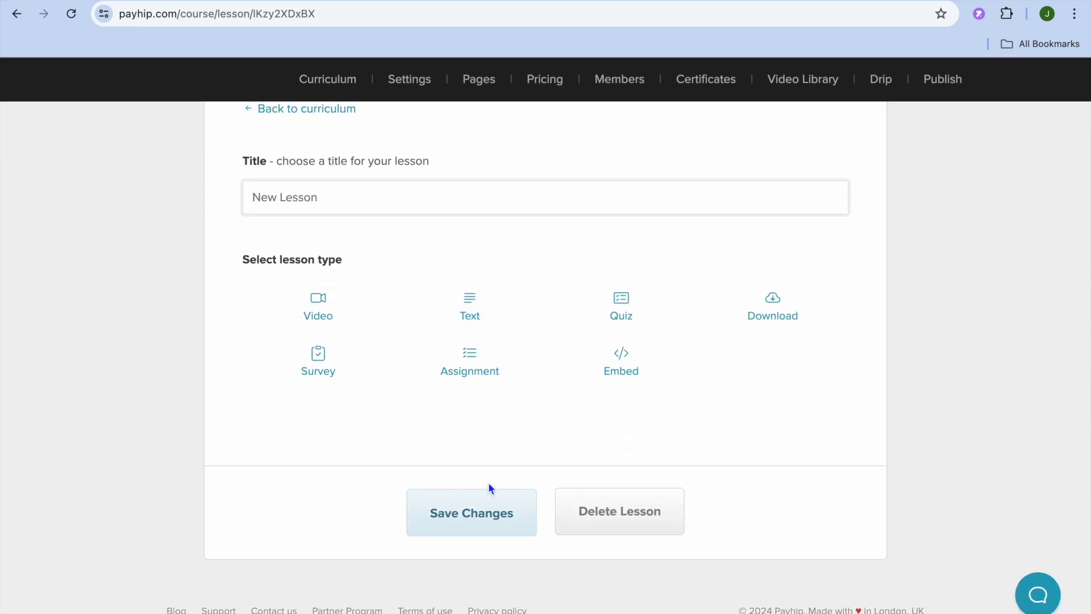
pyautogui.click(470, 309)
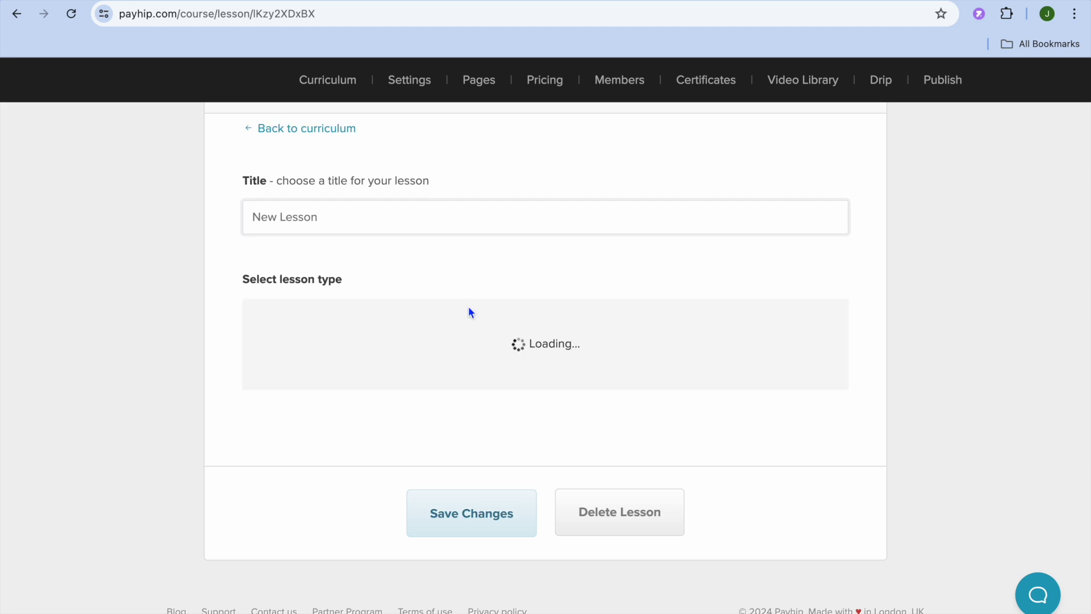
# Leave the unsaved Text lesson and return to the course curriculum.
pyautogui.scroll(-5, 469, 310)
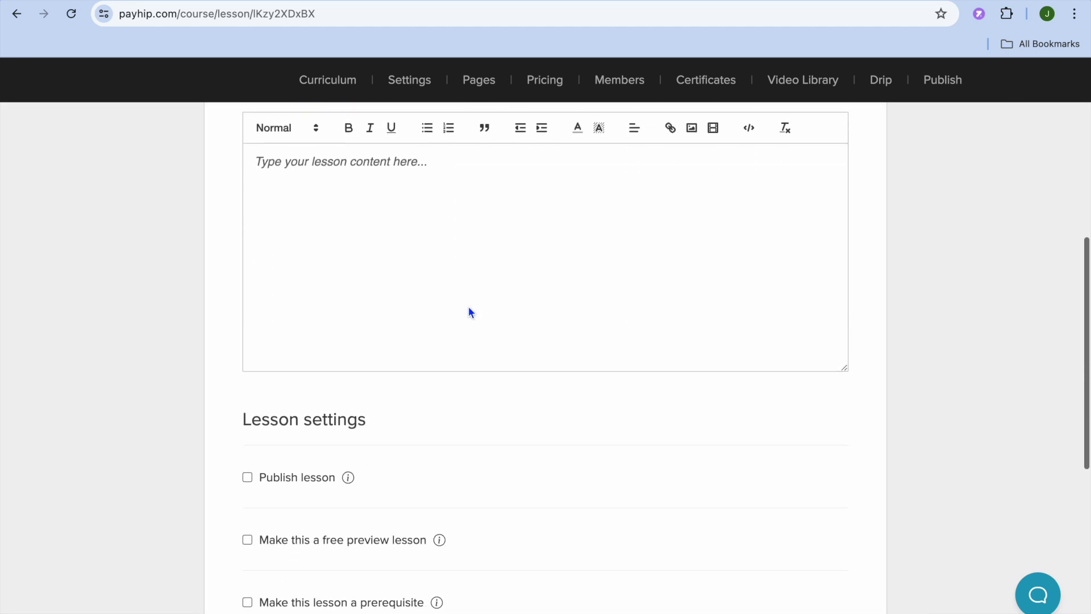
pyautogui.scroll(5, 459, 204)
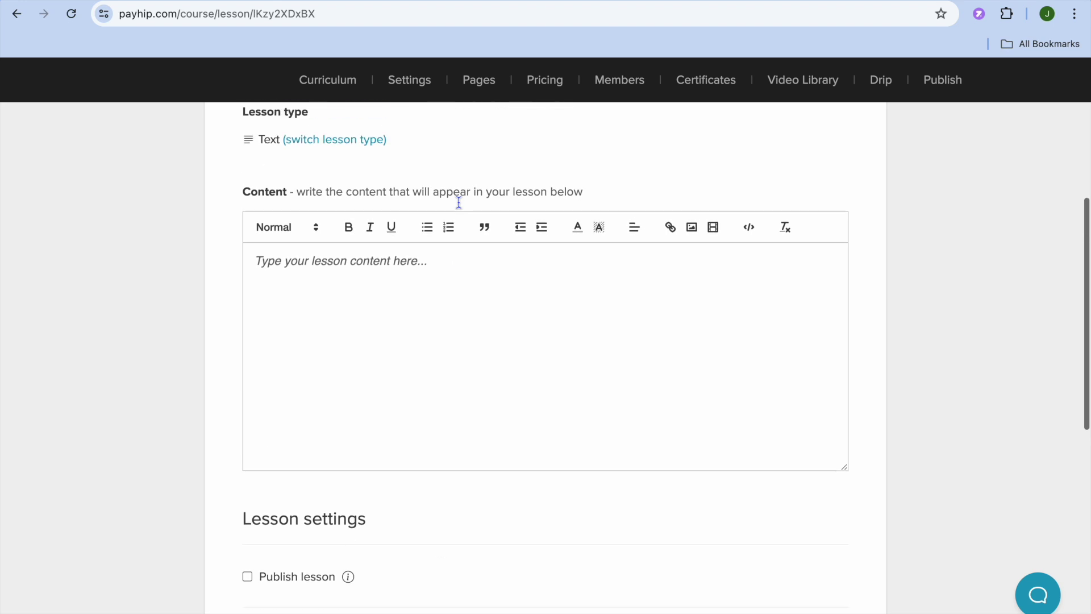
pyautogui.click(276, 136)
pyautogui.click(580, 230)
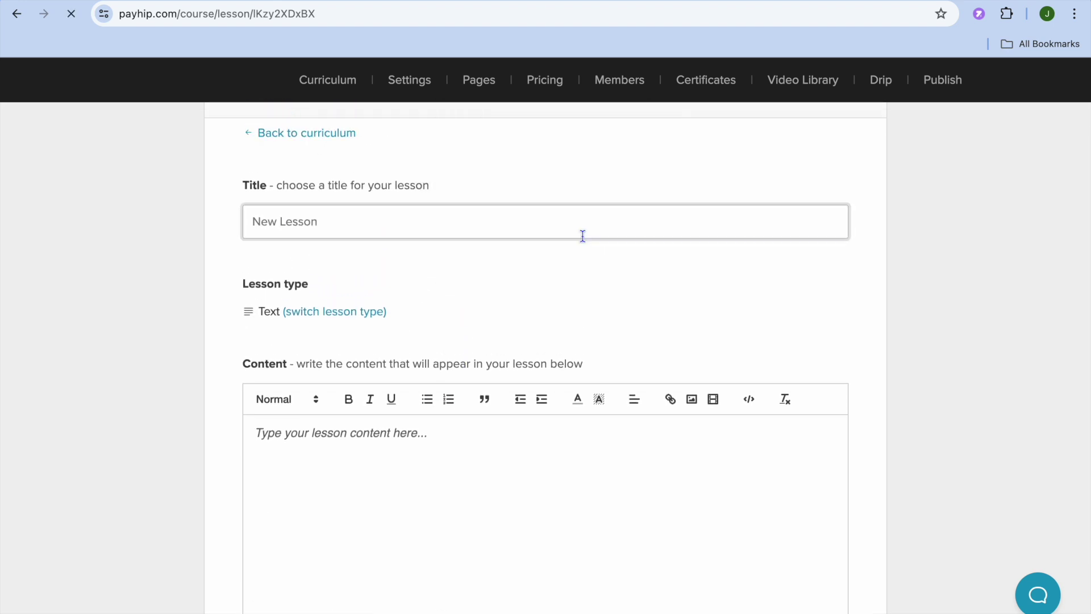
# Reopen New Lesson, set its type to Embed, and head back to the curriculum.
pyautogui.click(260, 306)
pyautogui.scroll(-3, 503, 465)
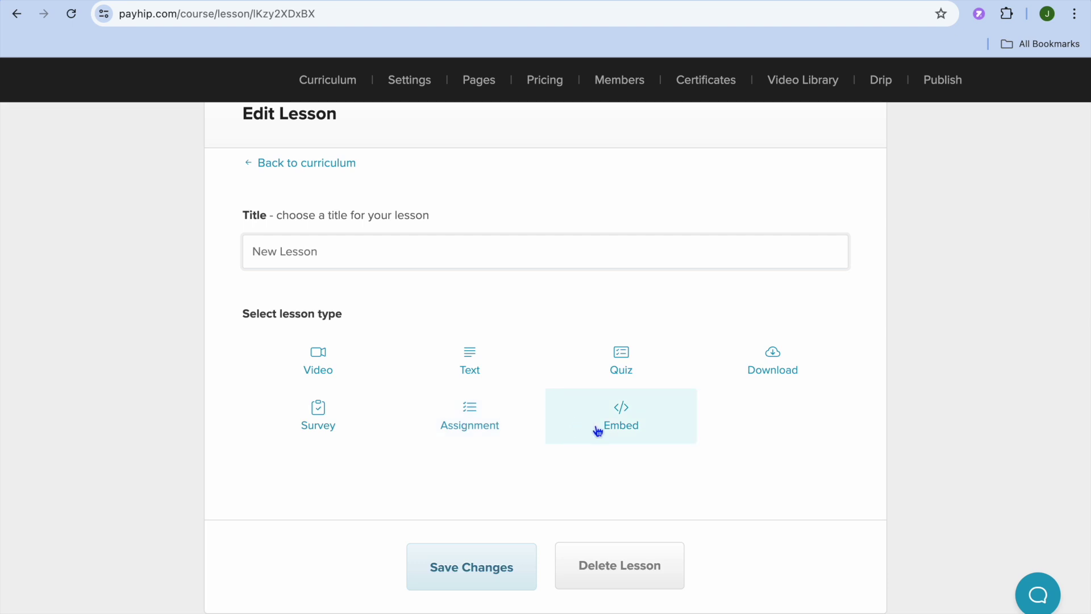
pyautogui.click(625, 413)
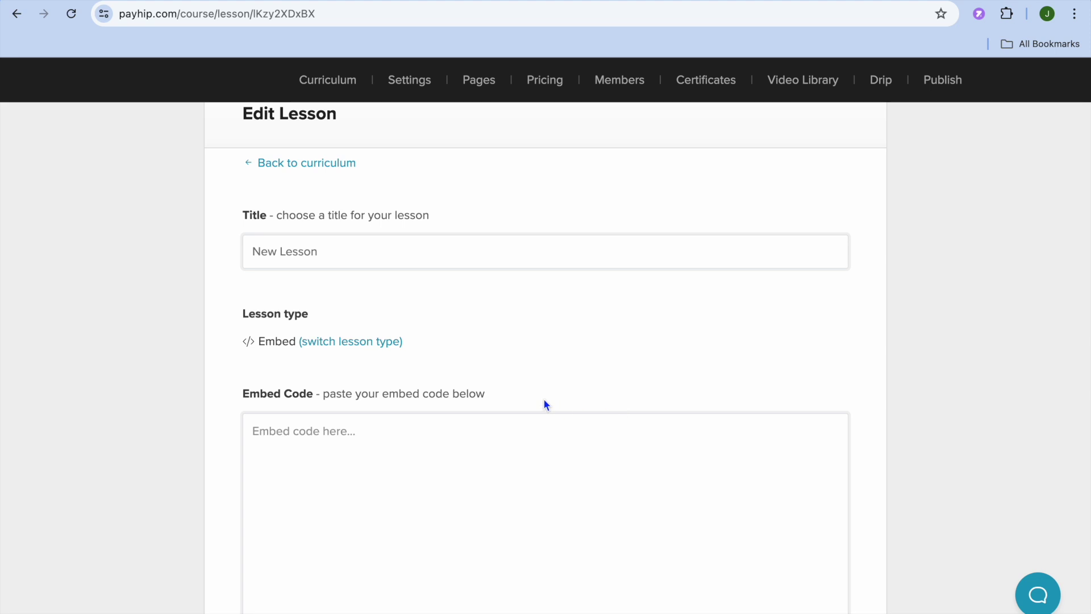
pyautogui.scroll(-6, 546, 405)
pyautogui.scroll(1, 547, 405)
pyautogui.scroll(5, 547, 405)
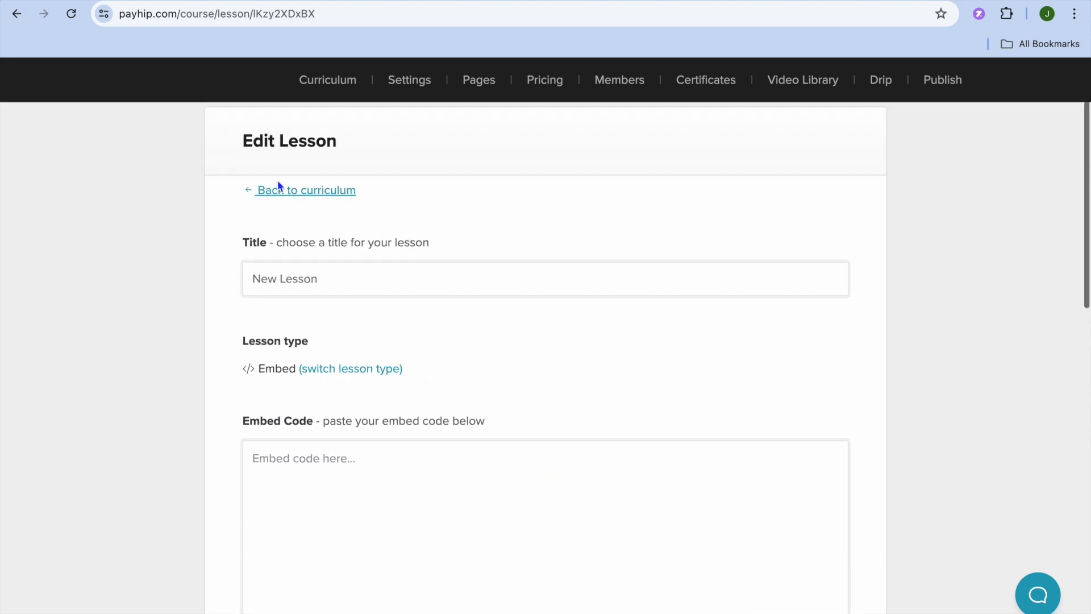
pyautogui.click(267, 193)
# Leave the lesson unsaved and dismiss the Add Section form without adding a section.
pyautogui.click(608, 231)
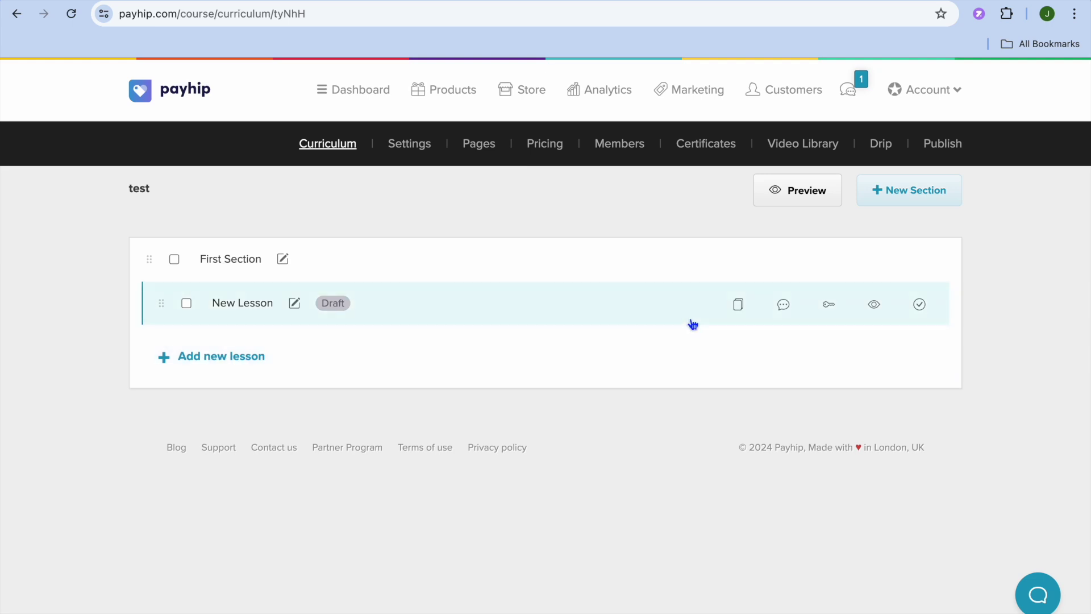
pyautogui.click(906, 193)
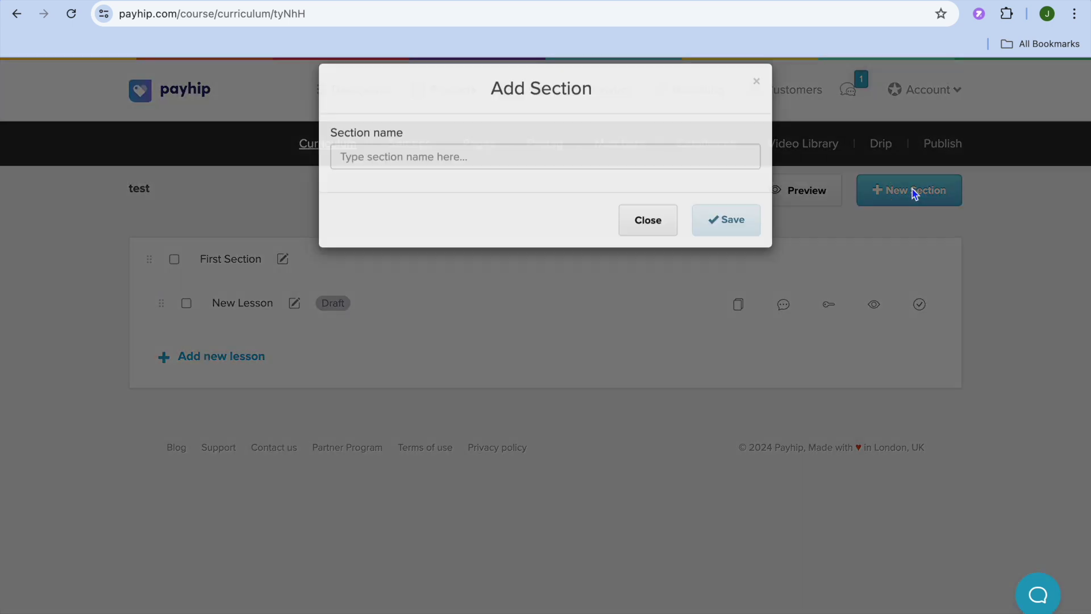
pyautogui.click(639, 247)
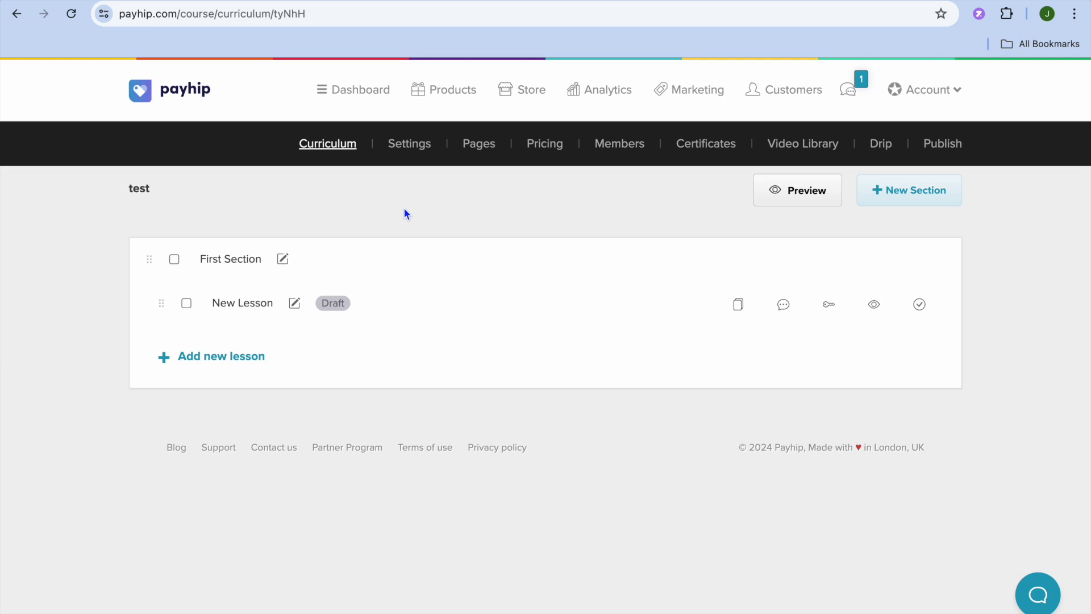
pyautogui.click(409, 146)
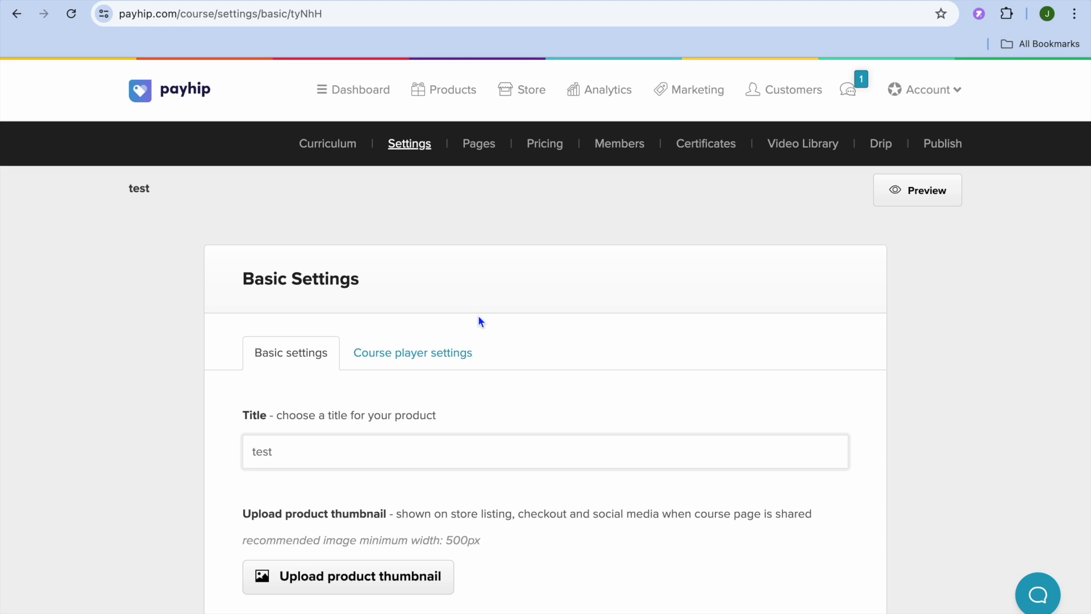
# Look through the test course's Basic settings.
pyautogui.scroll(-6, 479, 321)
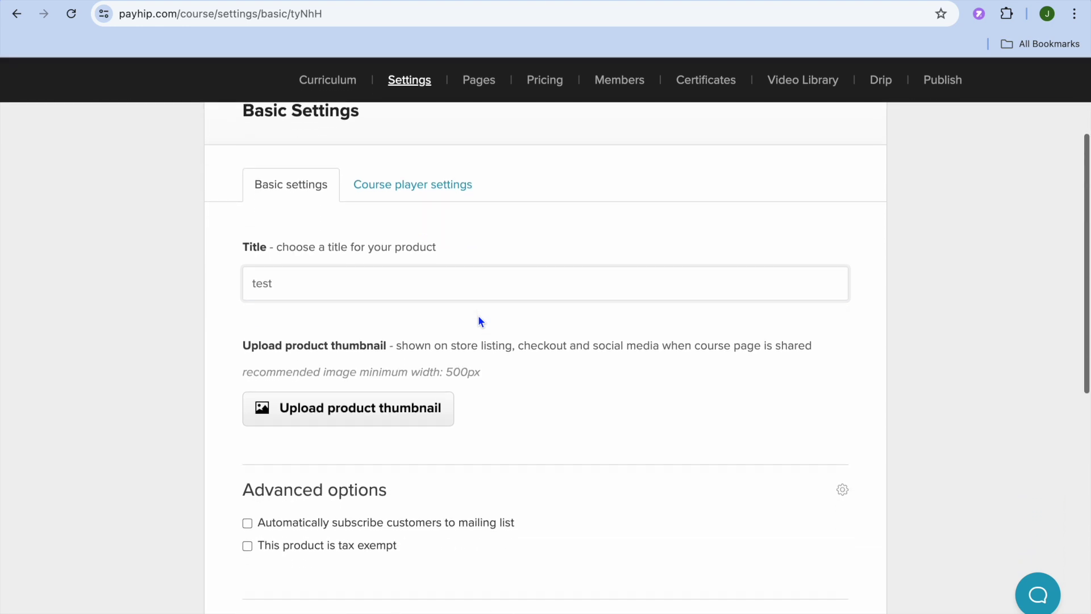
pyautogui.scroll(-1, 479, 319)
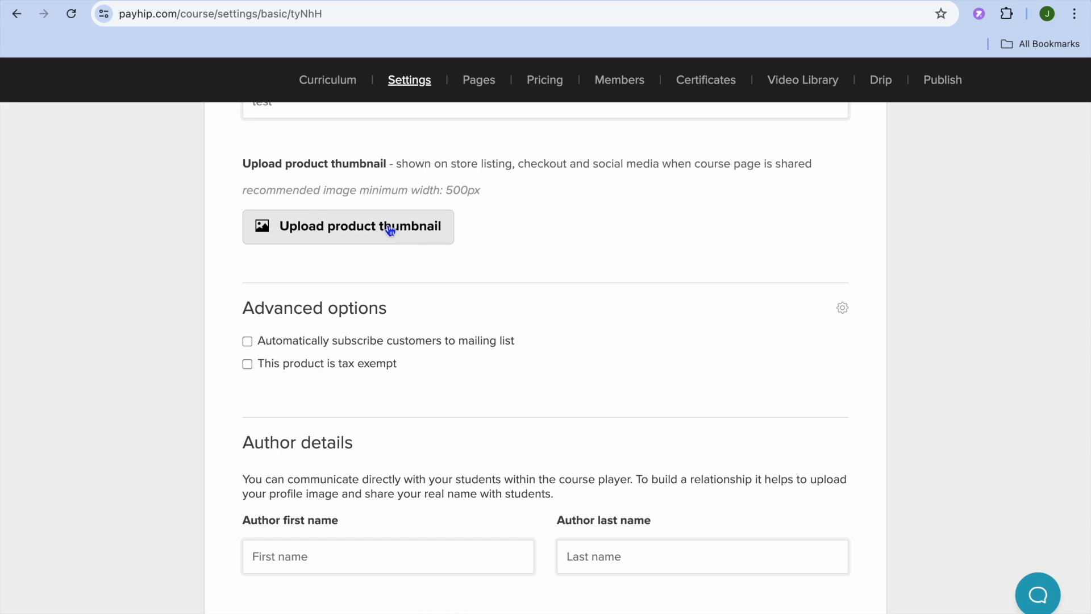
pyautogui.scroll(-3, 390, 230)
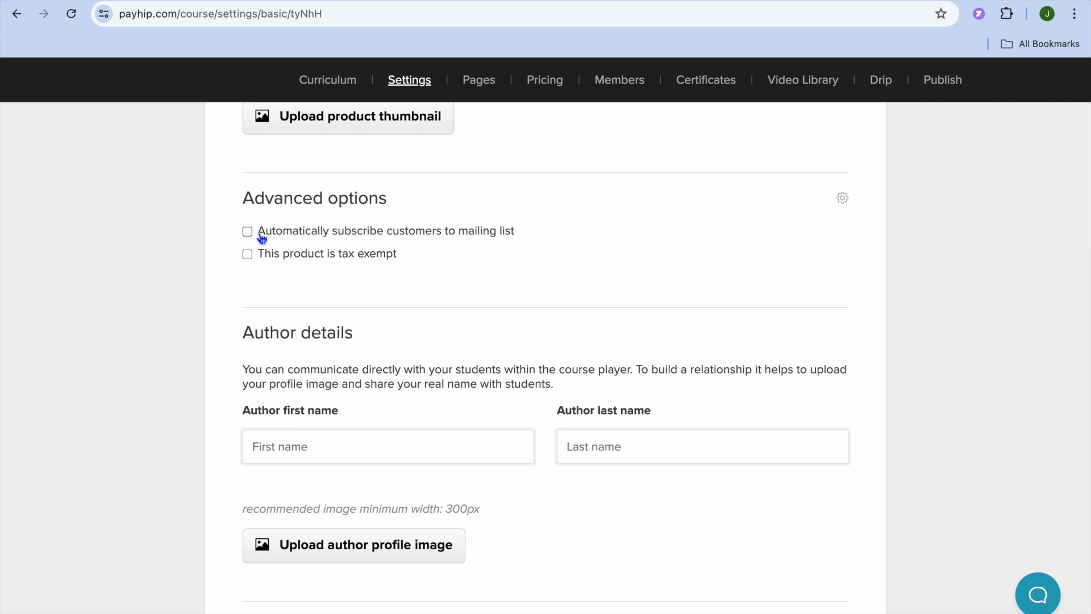
pyautogui.scroll(-2, 333, 287)
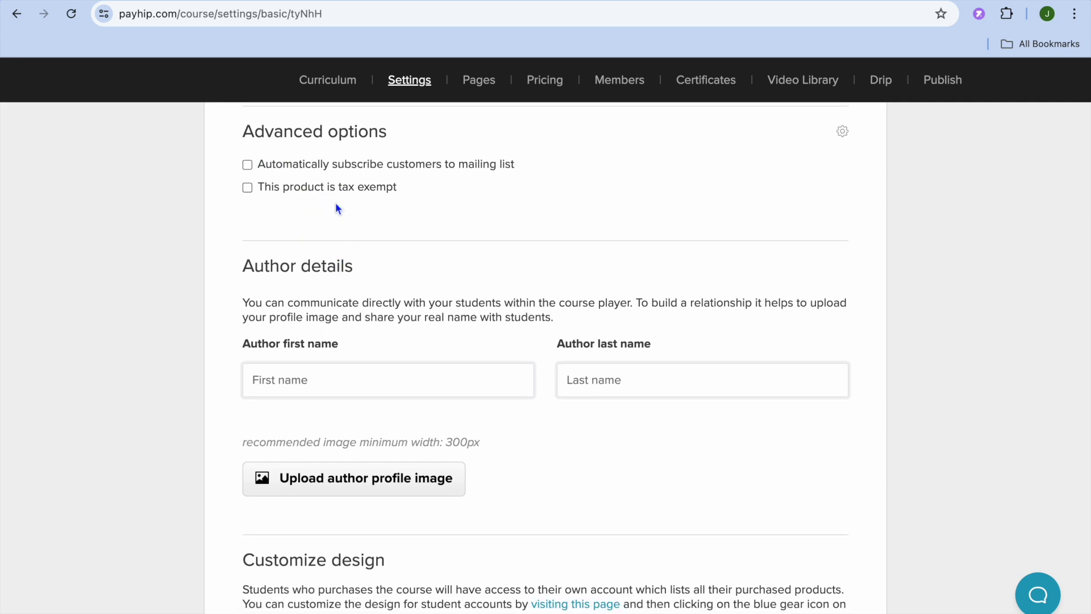
pyautogui.scroll(-2, 336, 204)
pyautogui.scroll(-3, 335, 205)
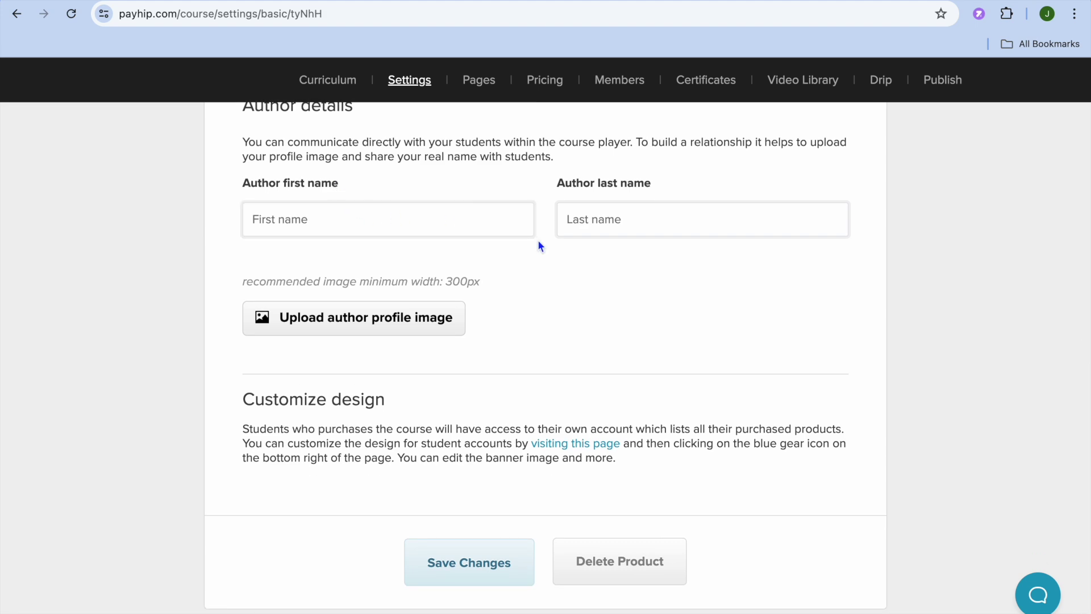
pyautogui.scroll(15, 432, 332)
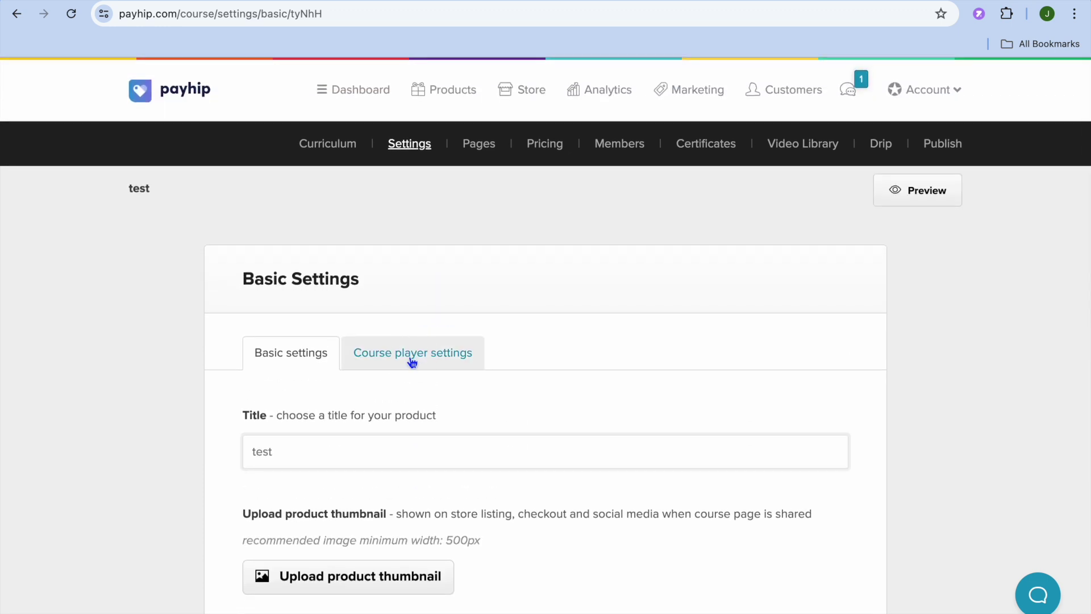
# Review the Course Player Settings, which have the light theme selected.
pyautogui.click(412, 358)
pyautogui.scroll(-3, 465, 380)
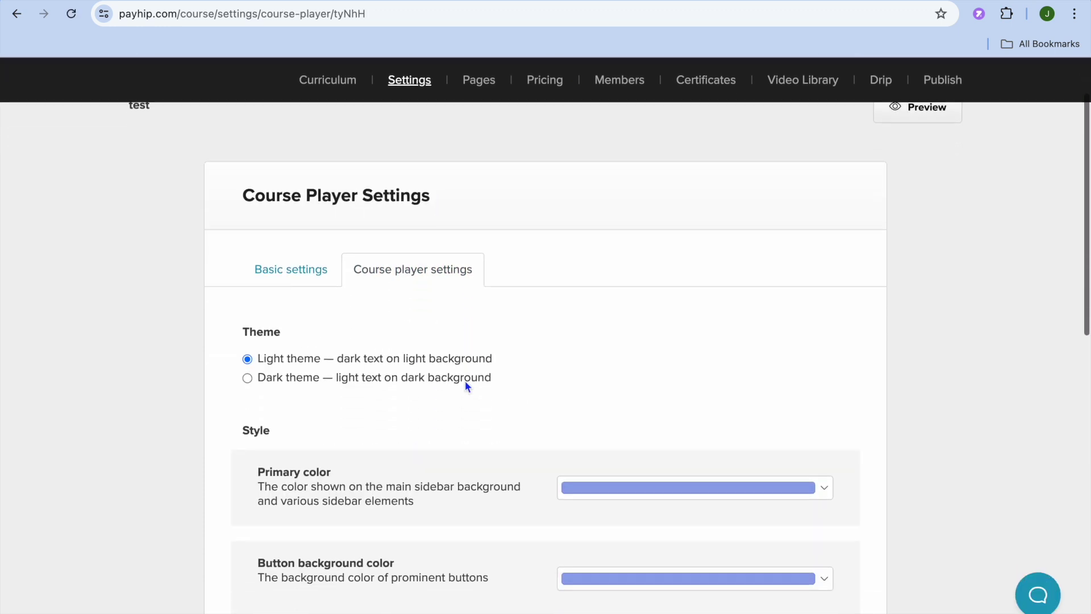
pyautogui.scroll(-1, 465, 382)
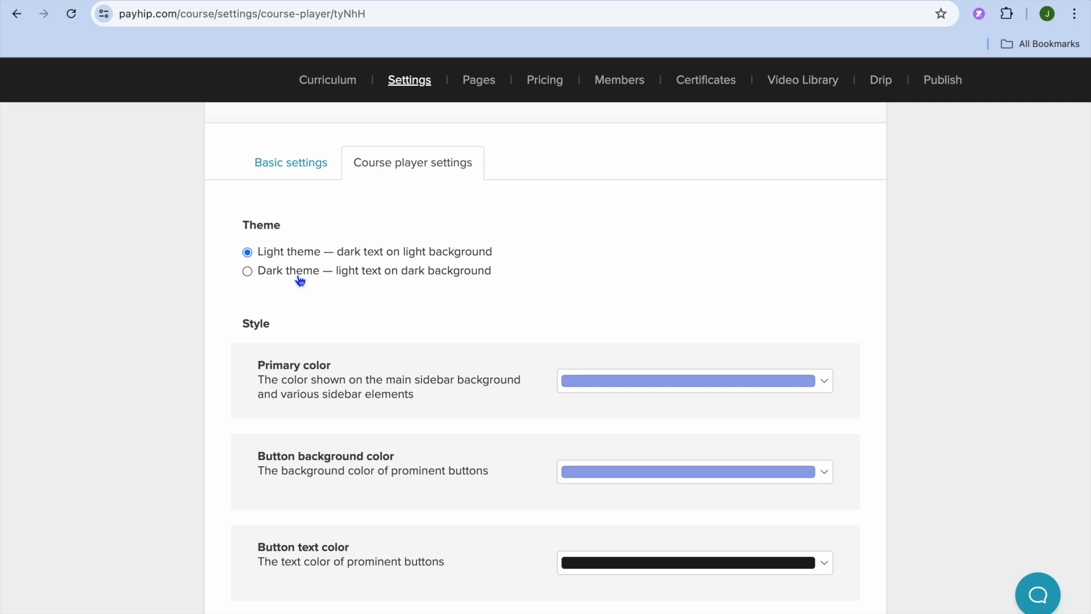
pyautogui.scroll(-4, 341, 278)
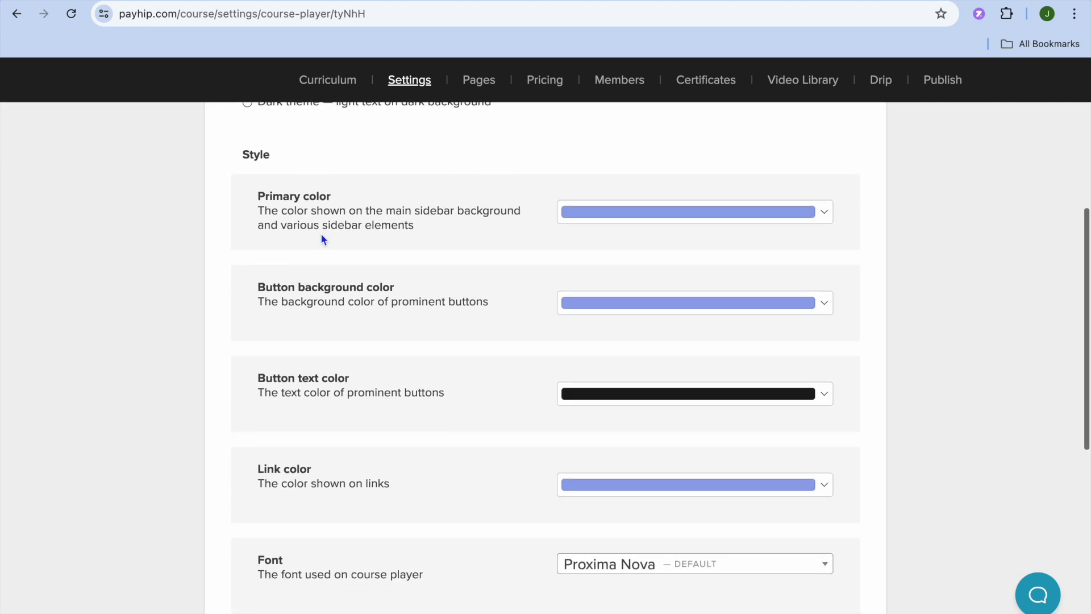
pyautogui.scroll(3, 320, 233)
pyautogui.scroll(5, 321, 237)
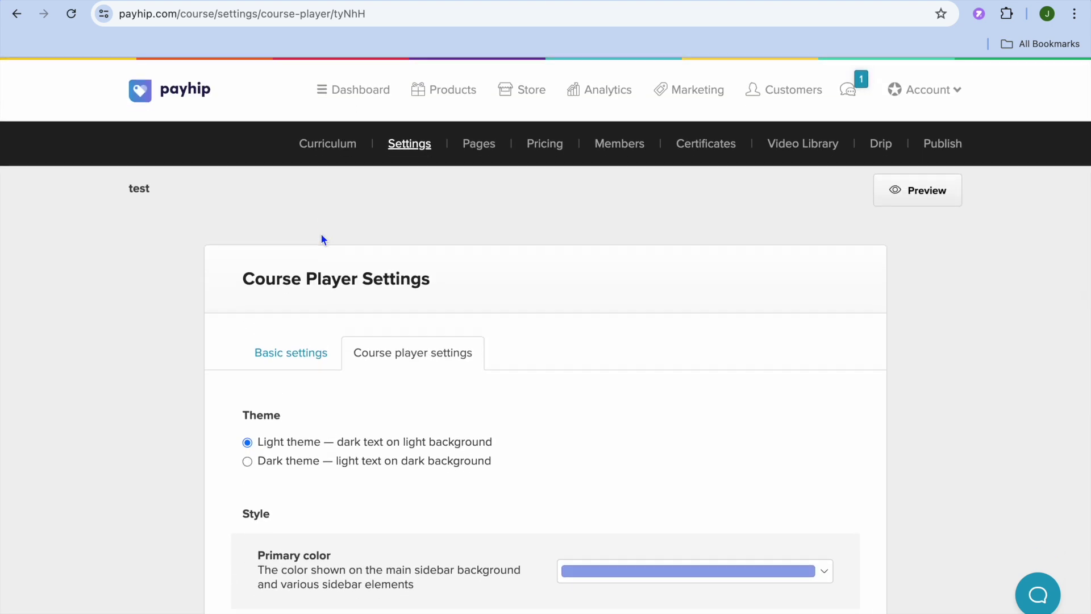
pyautogui.click(478, 144)
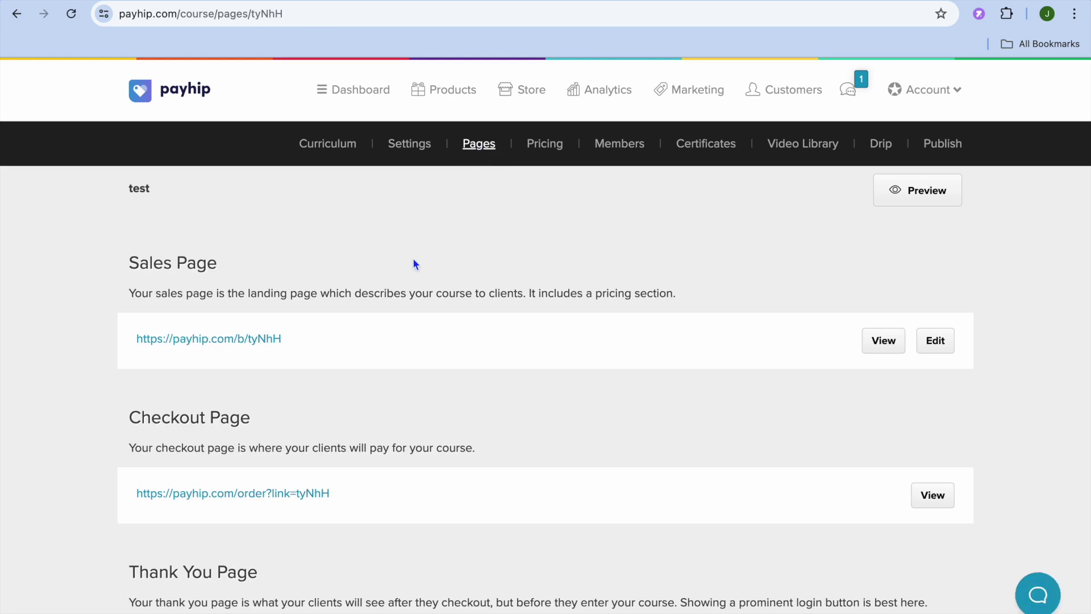
# Look over the Sales Page, Checkout Page and Thank You Page links.
pyautogui.scroll(-3, 414, 263)
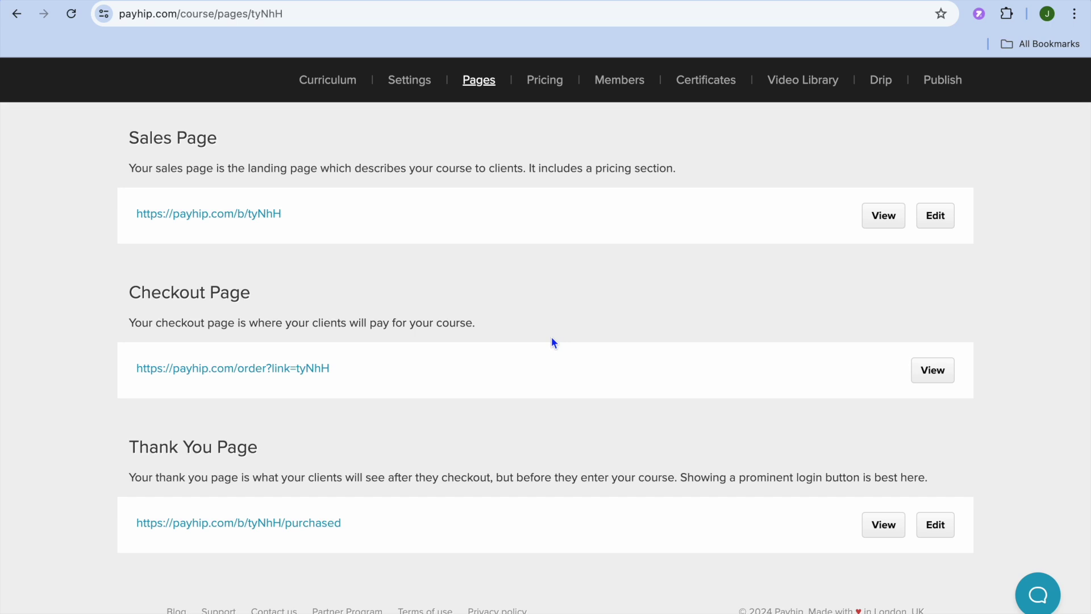
pyautogui.scroll(3, 552, 338)
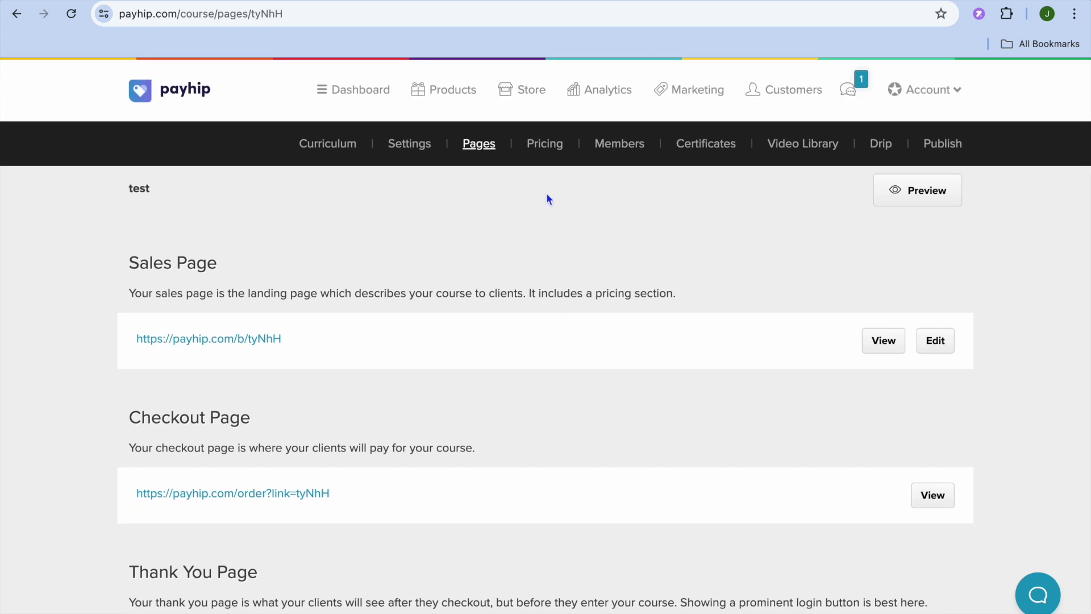
pyautogui.click(539, 153)
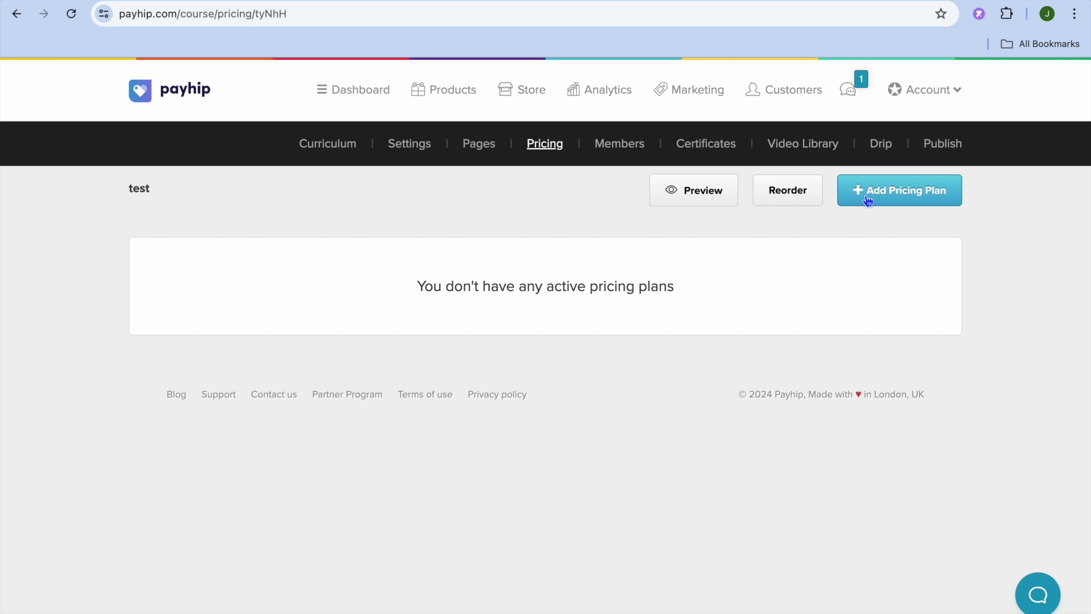
# Open the Add Pricing Plan form, review its options, and cancel without adding a plan.
pyautogui.click(868, 201)
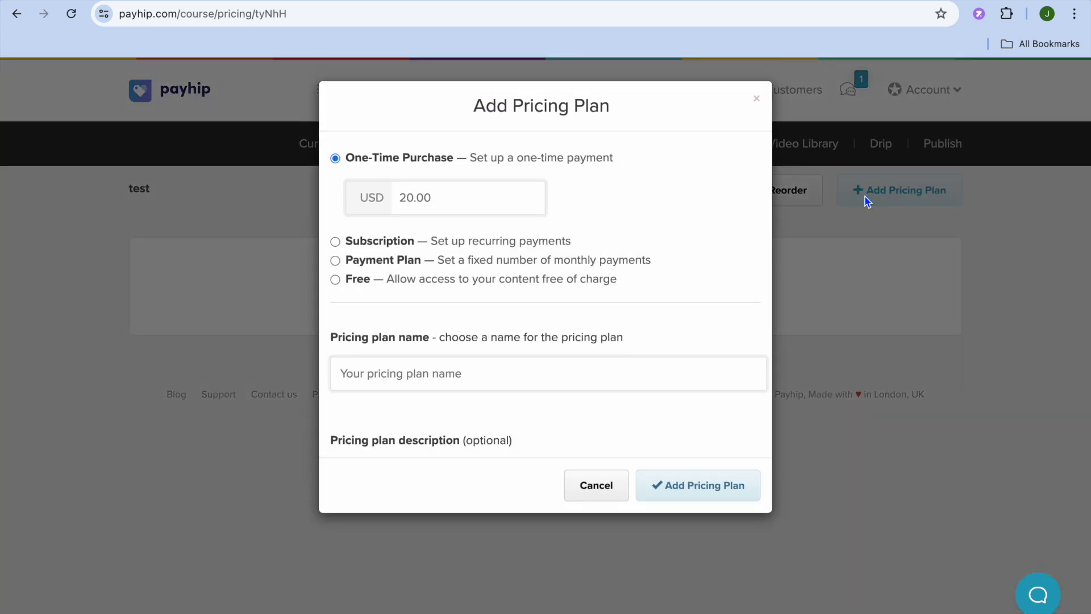
pyautogui.scroll(-1, 564, 273)
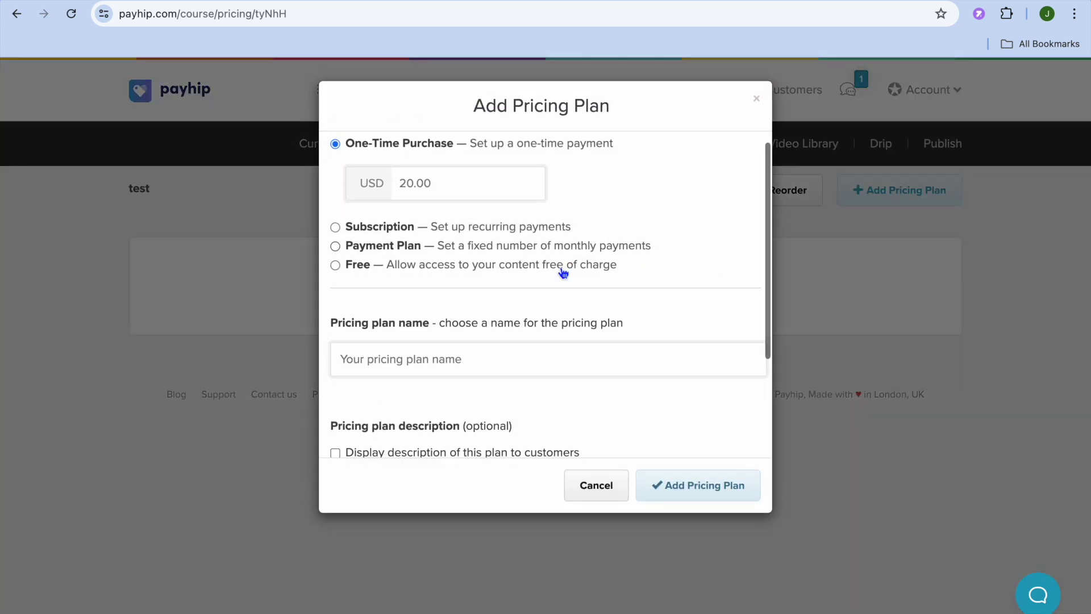
pyautogui.scroll(-2, 564, 273)
pyautogui.scroll(3, 563, 273)
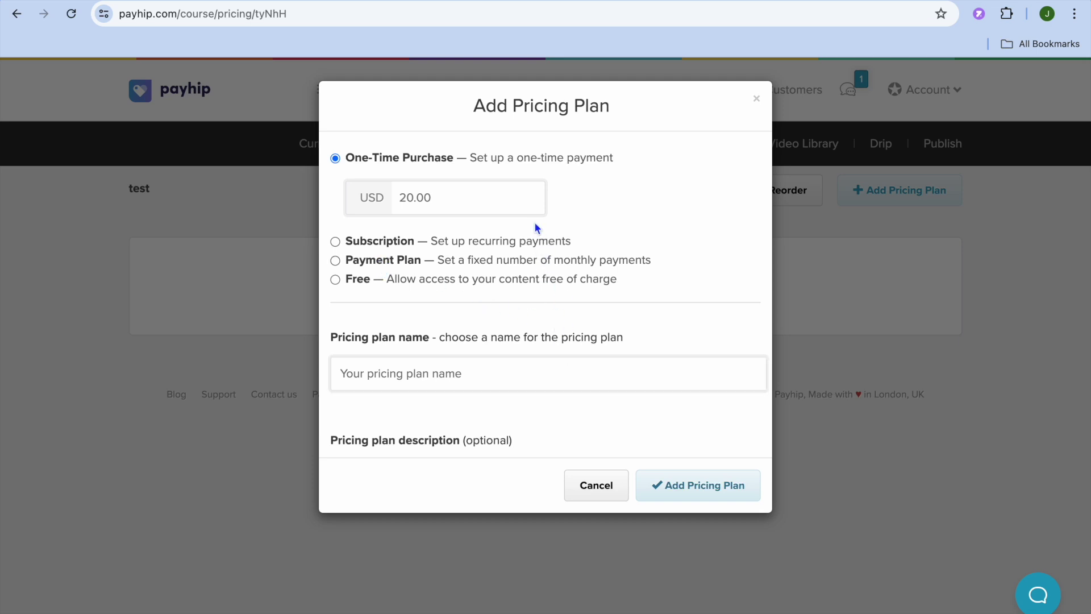
pyautogui.click(603, 486)
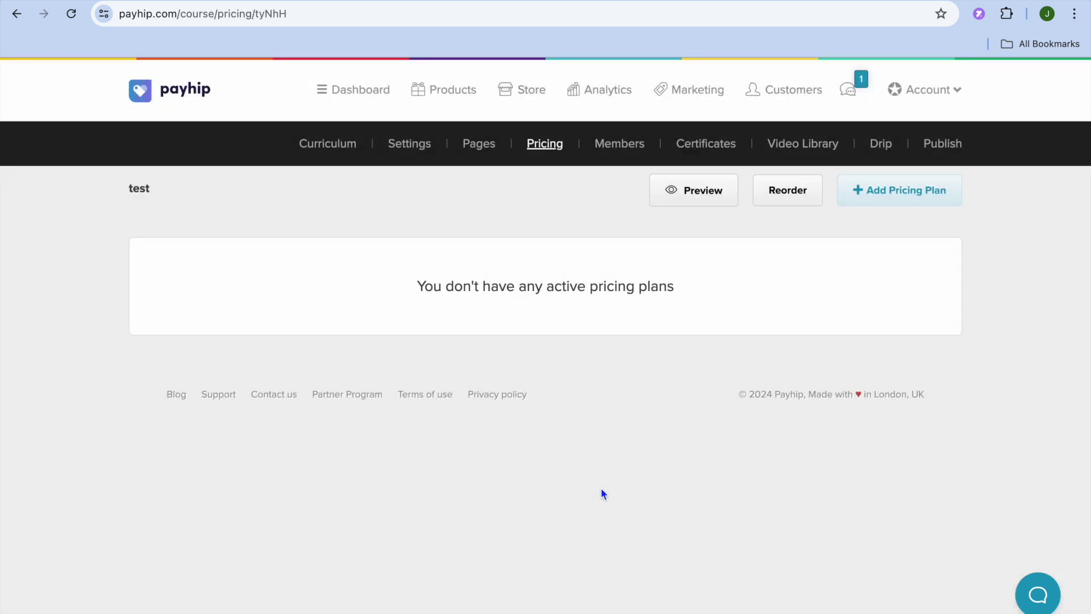
pyautogui.click(709, 145)
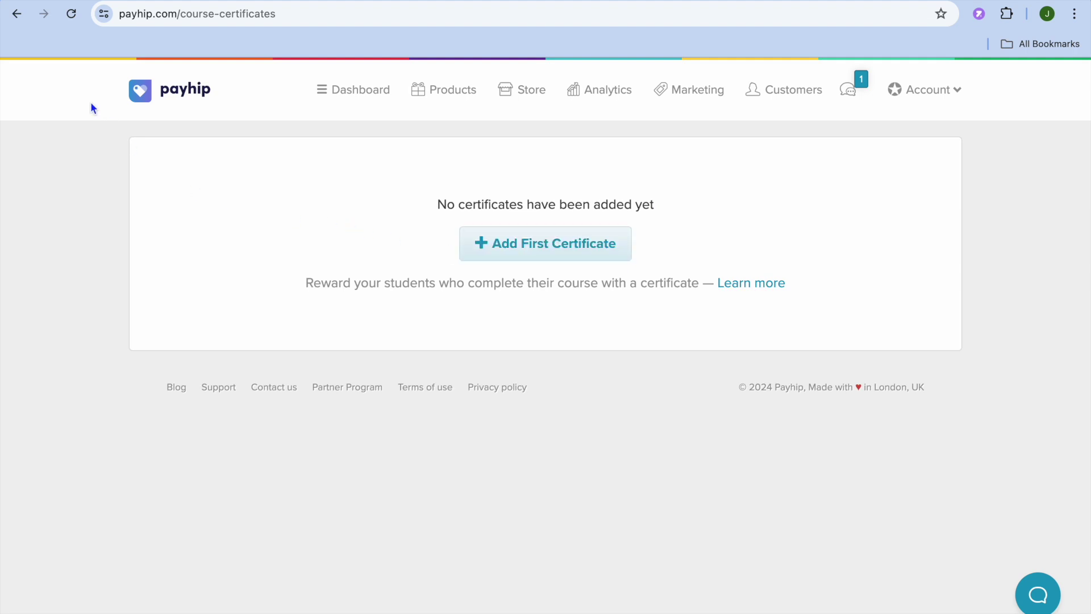
pyautogui.click(17, 14)
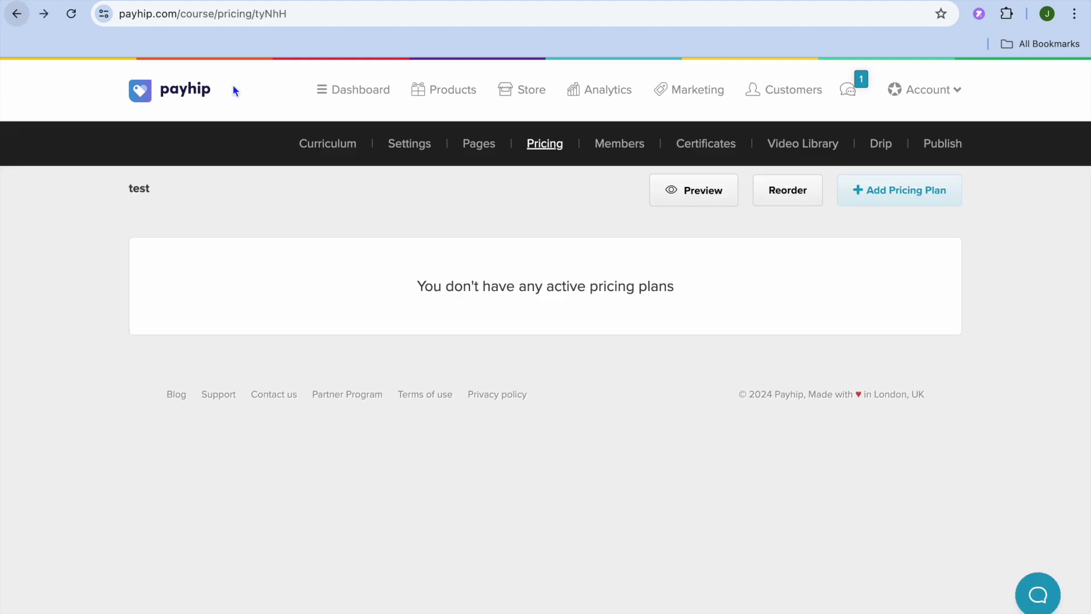